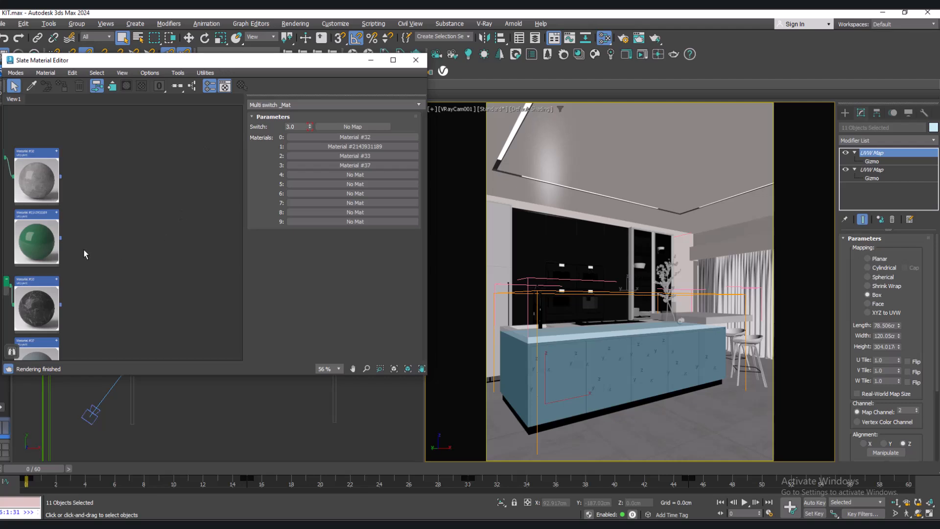
Assign the grey concrete material and, after it, the green material to the selected kitchen island objects
middle_click_drag(82, 254, 140, 226)
scroll(163, 223, "down", 2)
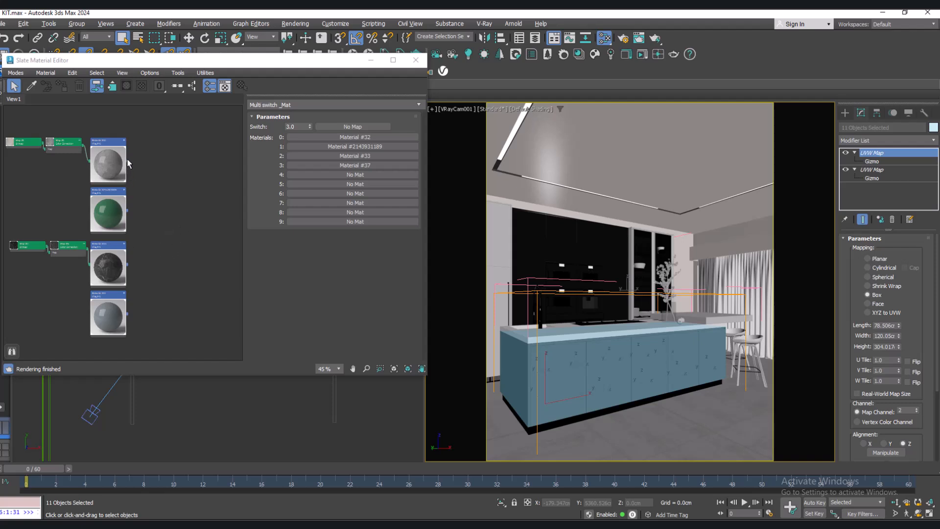
left_click_drag(127, 164, 554, 365)
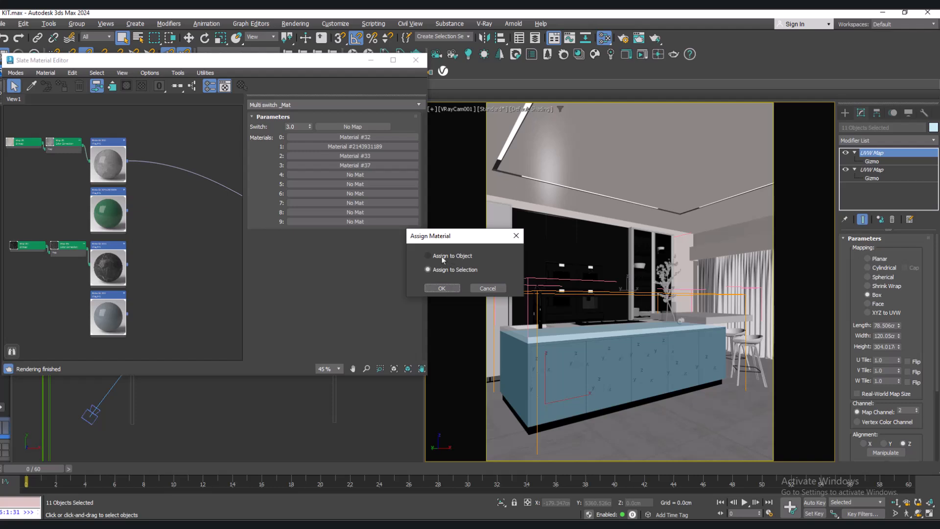
left_click(442, 288)
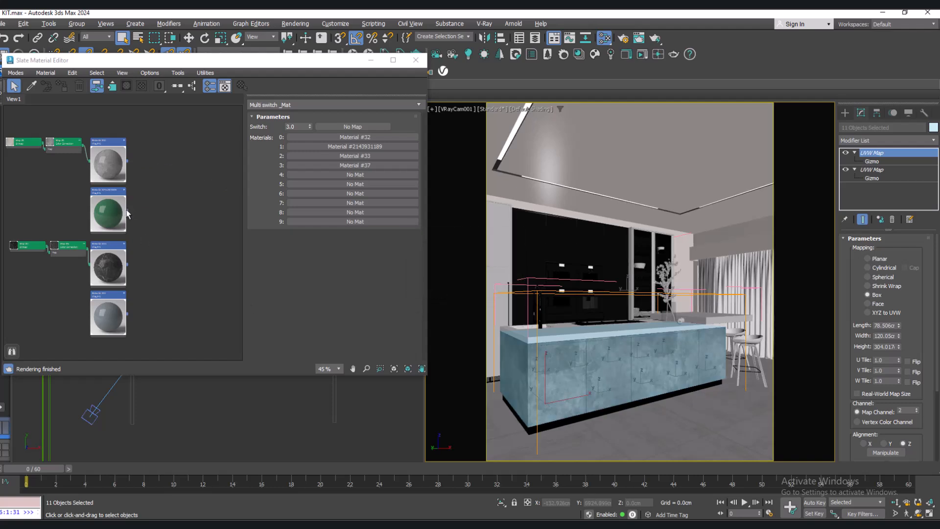
left_click_drag(127, 211, 565, 377)
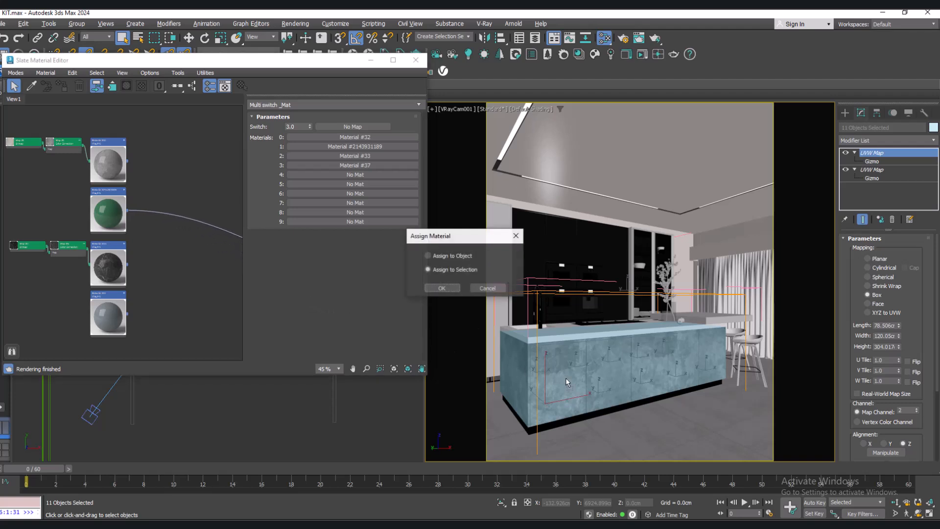
left_click(441, 288)
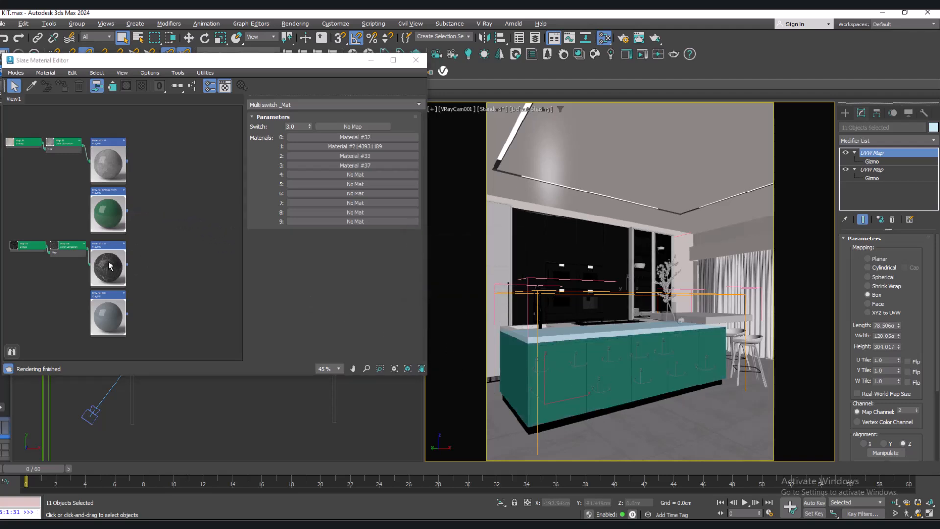
Assign the black marble material and, after it, the blue-grey material to the selected kitchen island objects
left_click_drag(127, 265, 576, 368)
left_click(452, 293)
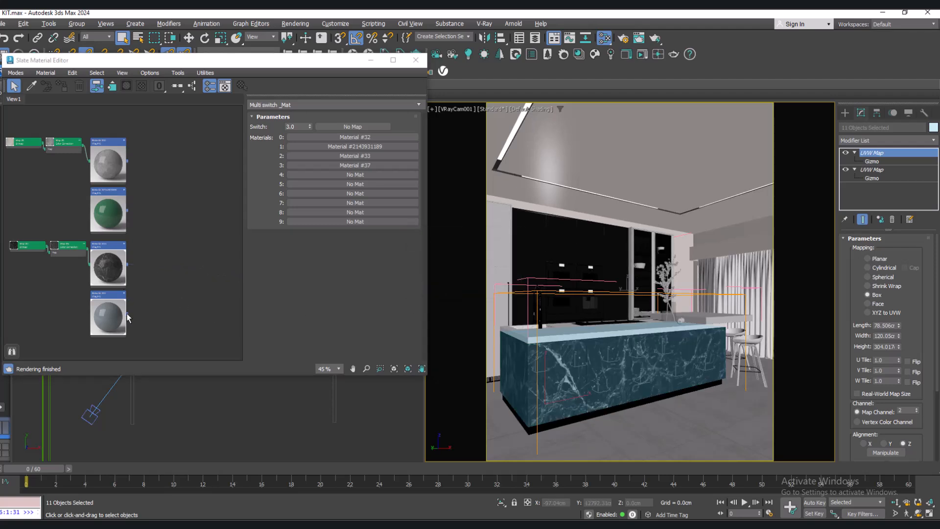
left_click_drag(128, 317, 548, 387)
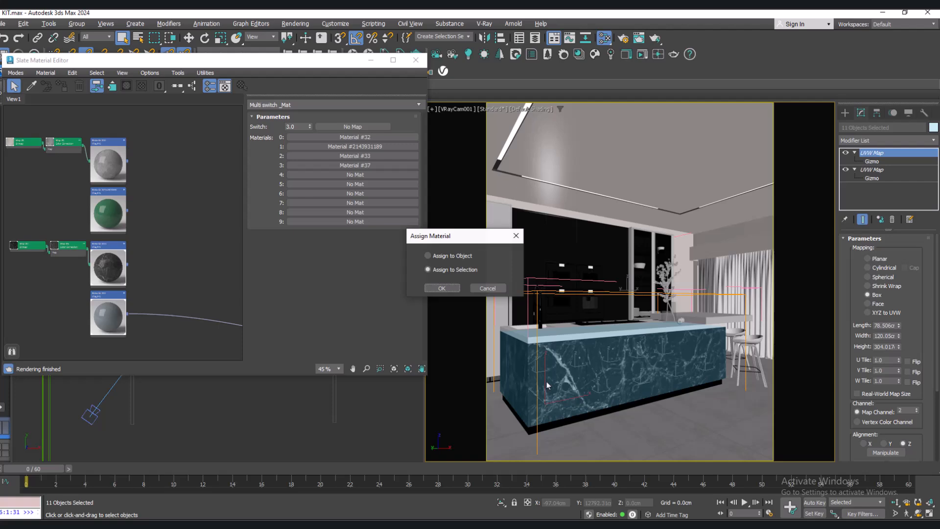
left_click(442, 289)
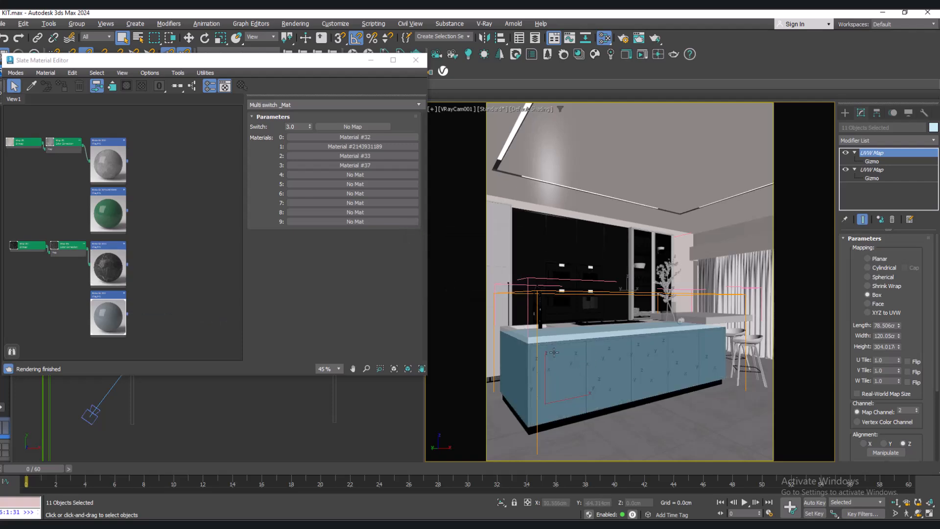
Add a VRaySwitchMtl node to the material graph beside the four existing materials
middle_click_drag(174, 262, 154, 245)
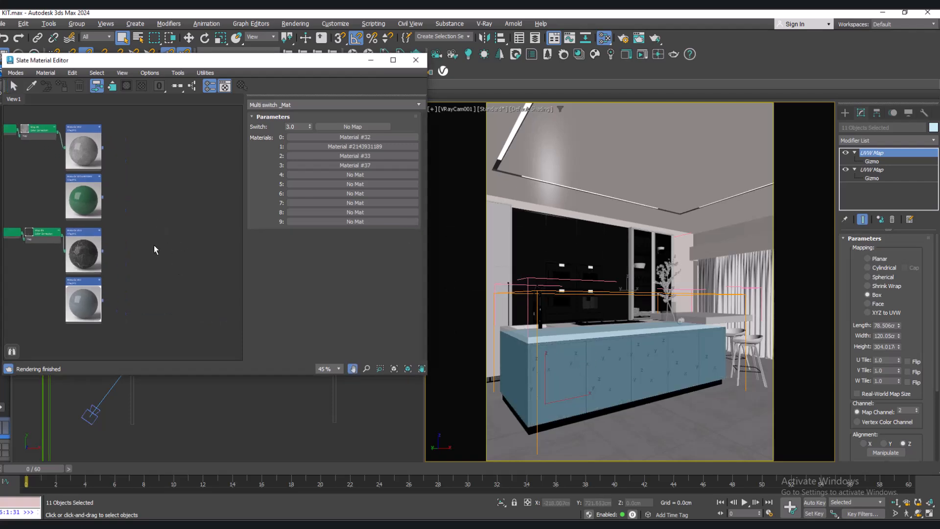
right_click(147, 208)
mouse_move(185, 213)
mouse_move(363, 191)
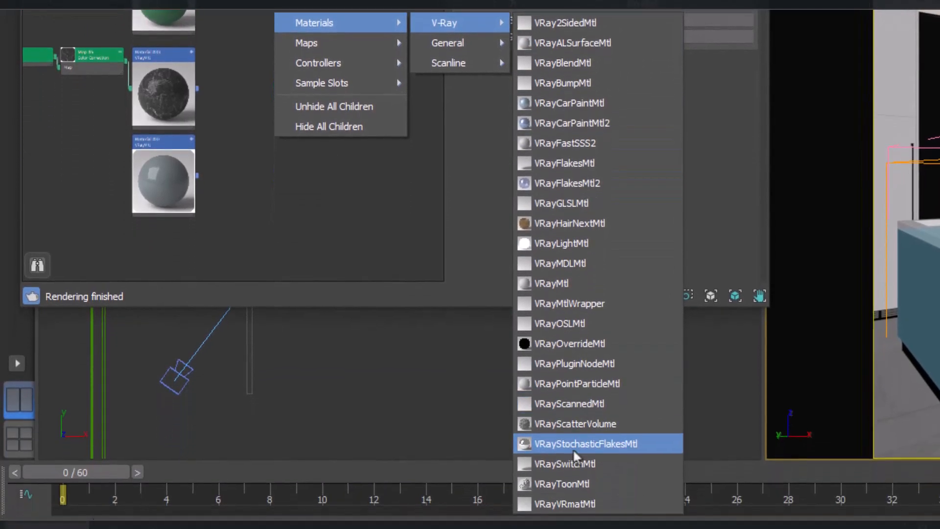
left_click(581, 464)
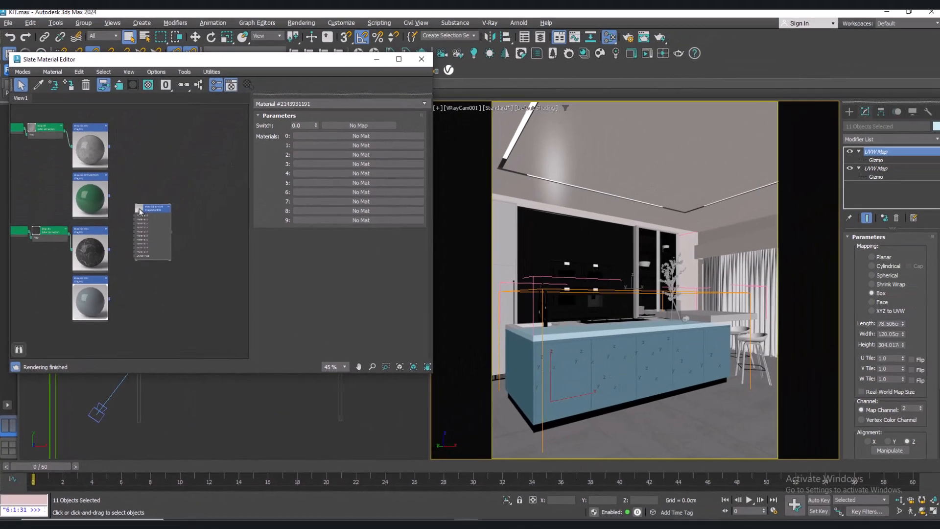
Rename the VRaySwitchMtl material as multi_switch_mat
scroll(140, 211, "up", 4)
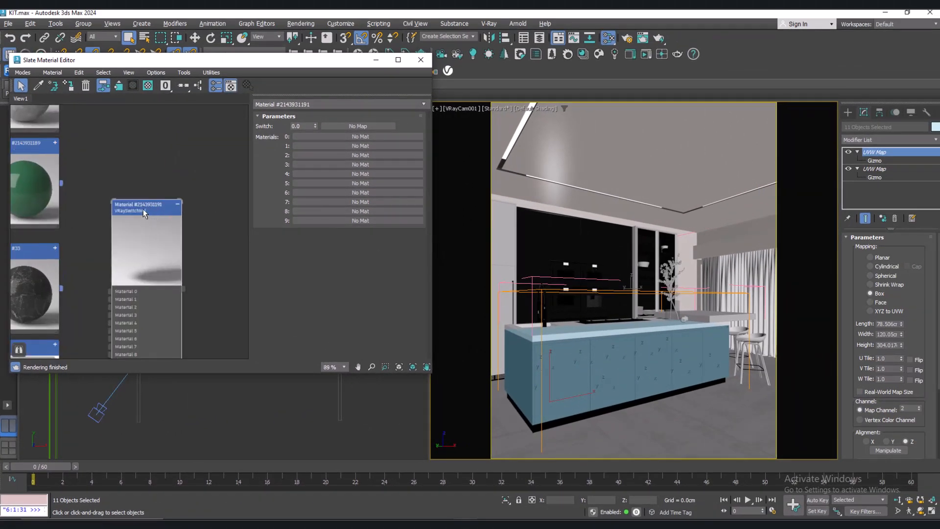
middle_click_drag(143, 209, 163, 246)
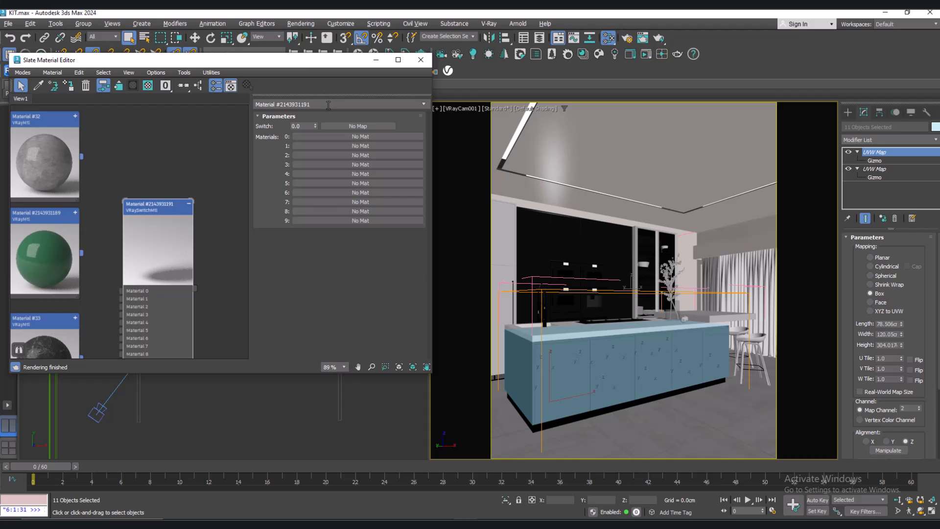
left_click_drag(328, 104, 158, 106)
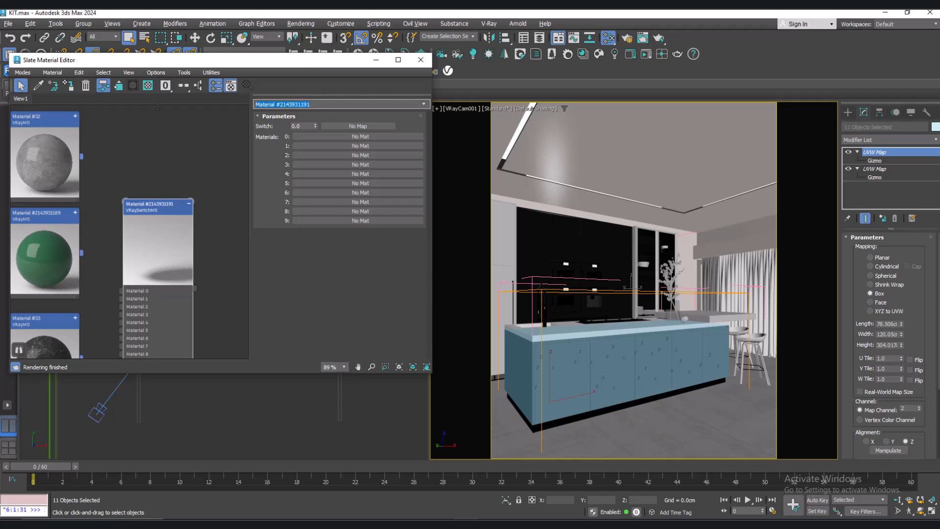
type("multi_switch_mat")
Connect the concrete, green, black marble and blue-grey materials to Material 0, 1, 2 and 3 of multi_switch_mat
scroll(184, 146, "down", 4)
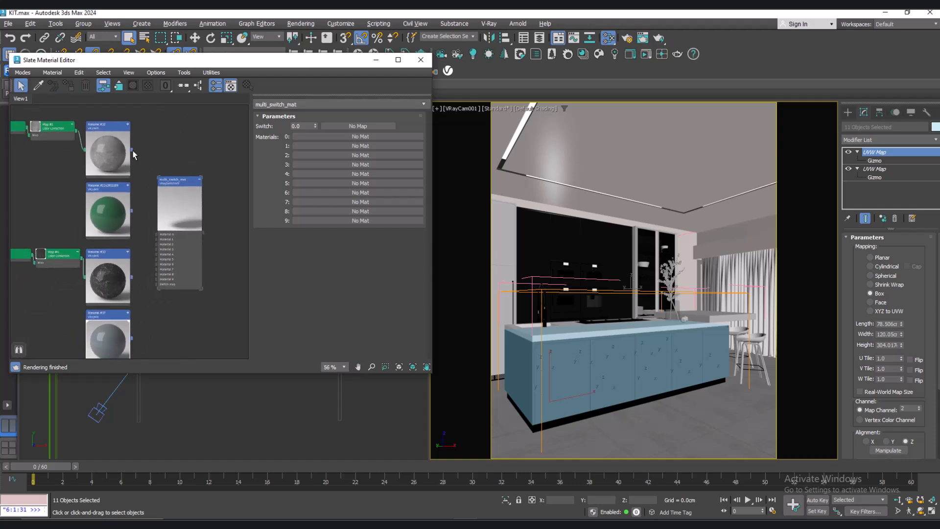
left_click_drag(131, 150, 158, 234)
scroll(161, 245, "up", 3)
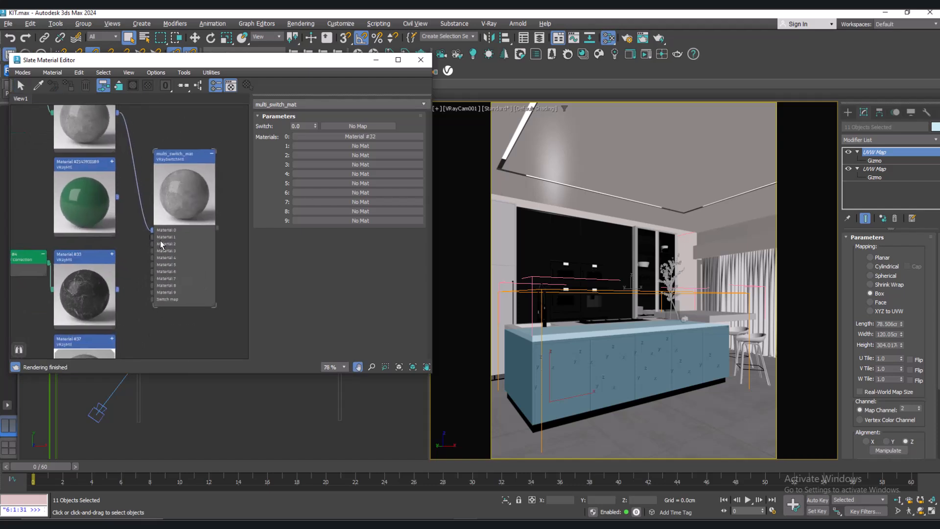
middle_click_drag(161, 244, 161, 244)
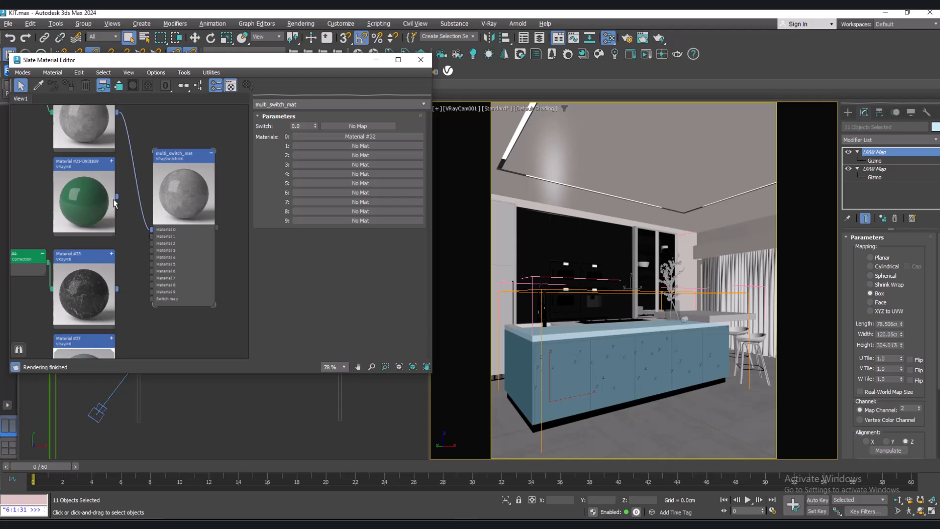
left_click_drag(113, 199, 152, 236)
left_click_drag(117, 289, 151, 243)
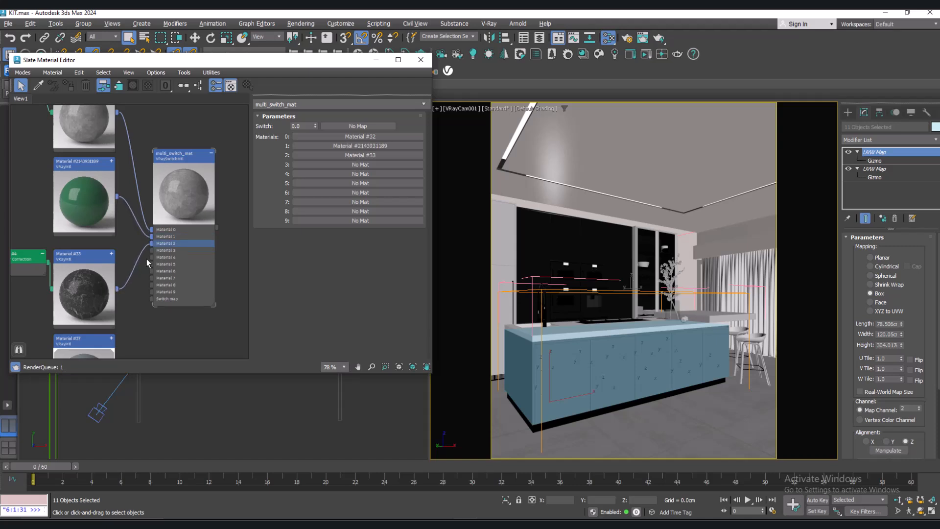
scroll(100, 321, "up", 1)
left_click_drag(100, 328, 141, 190)
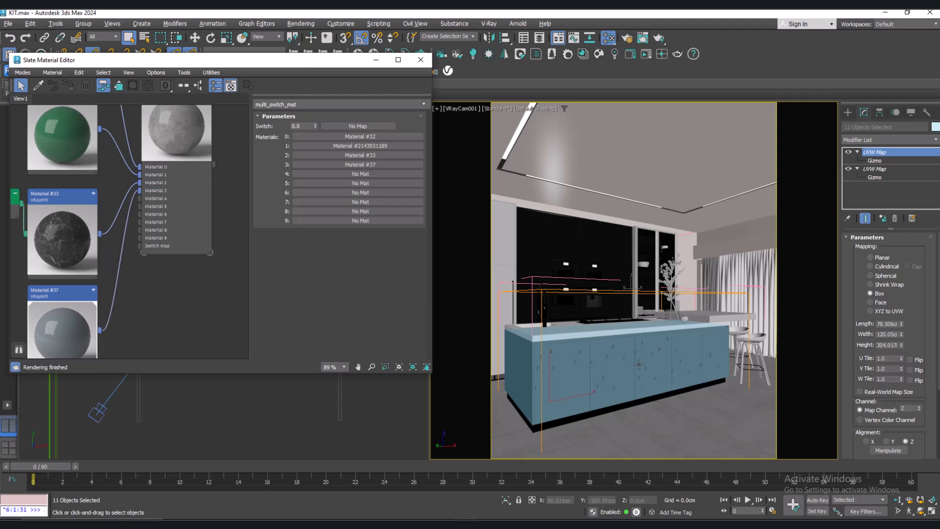
Enable Auto Key and key the Switch value of multi_switch_mat to 1 at frame 15
left_click(817, 499)
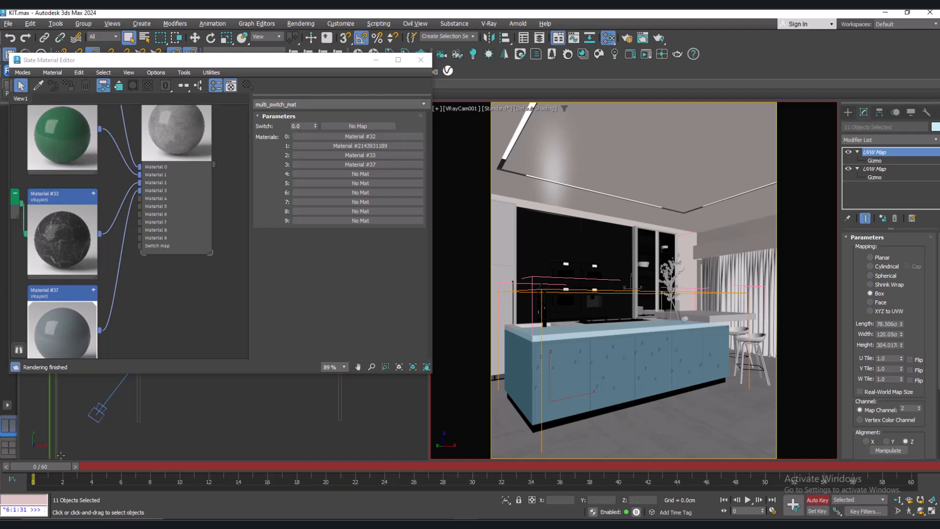
left_click_drag(47, 468, 264, 474)
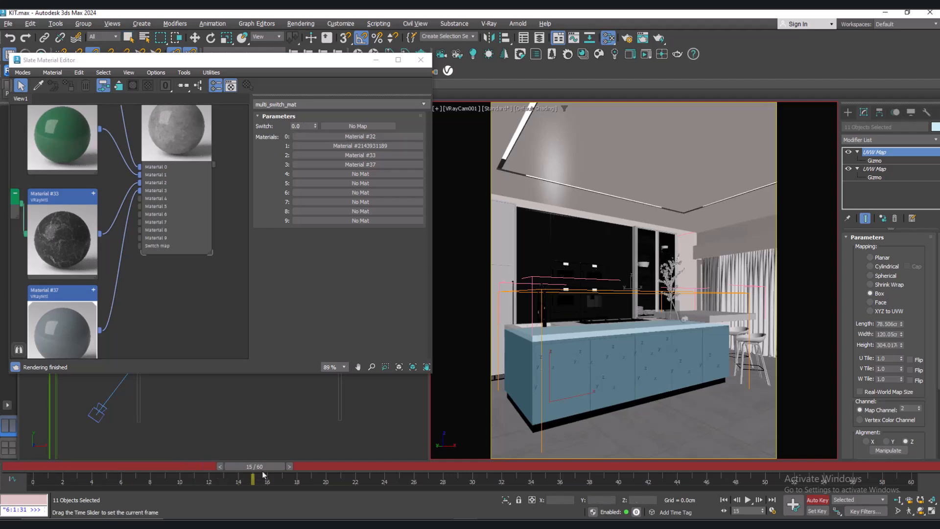
left_click(296, 126)
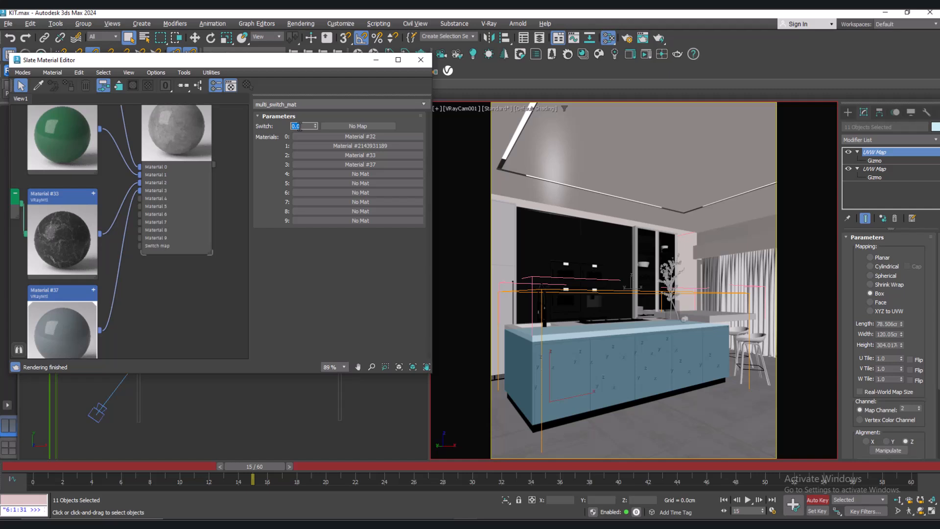
left_click(815, 499)
left_click(815, 499)
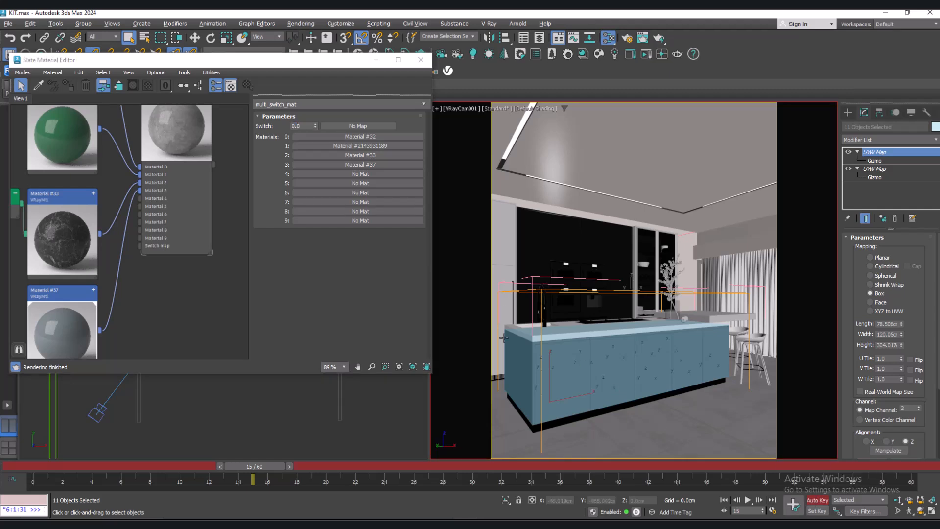
left_click(302, 127)
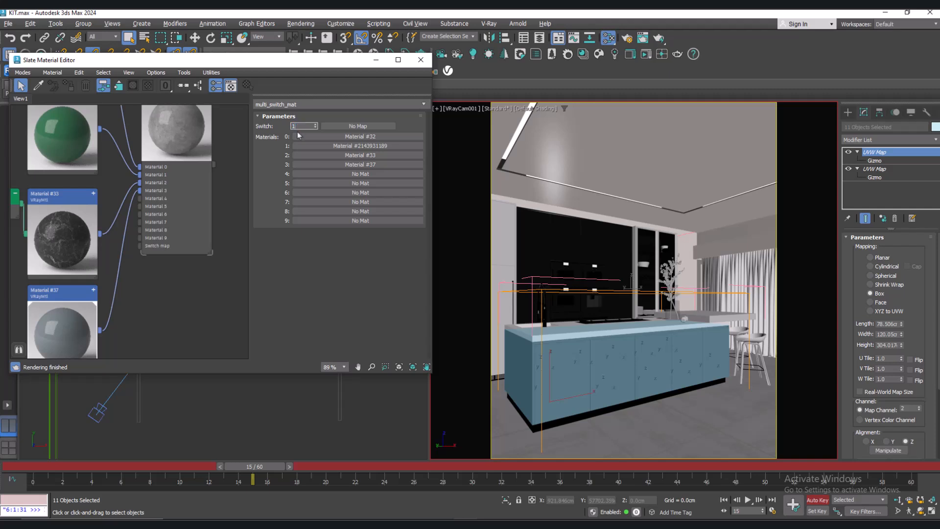
type("1")
key("Return")
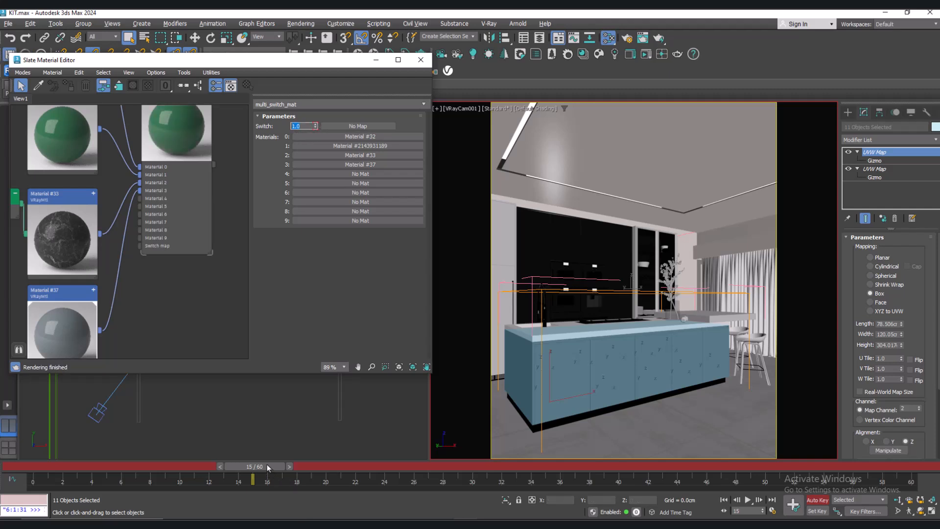
Key the Switch value of multi_switch_mat to 2 at frame 30
left_click_drag(269, 467, 480, 467)
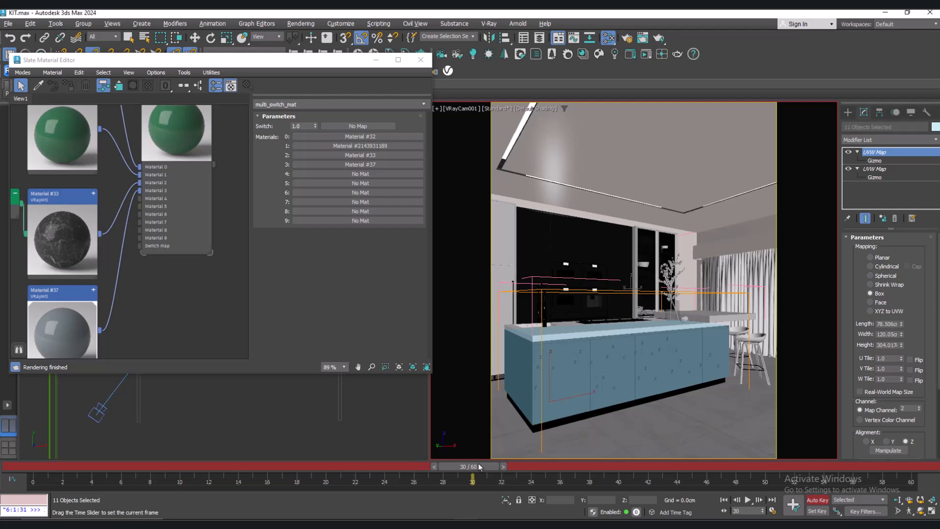
left_click(299, 126)
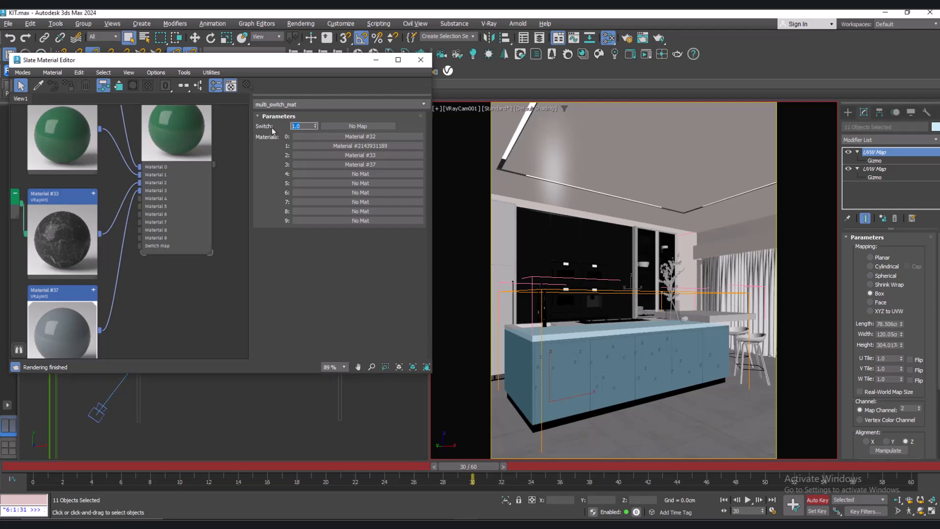
type("2")
key("Return")
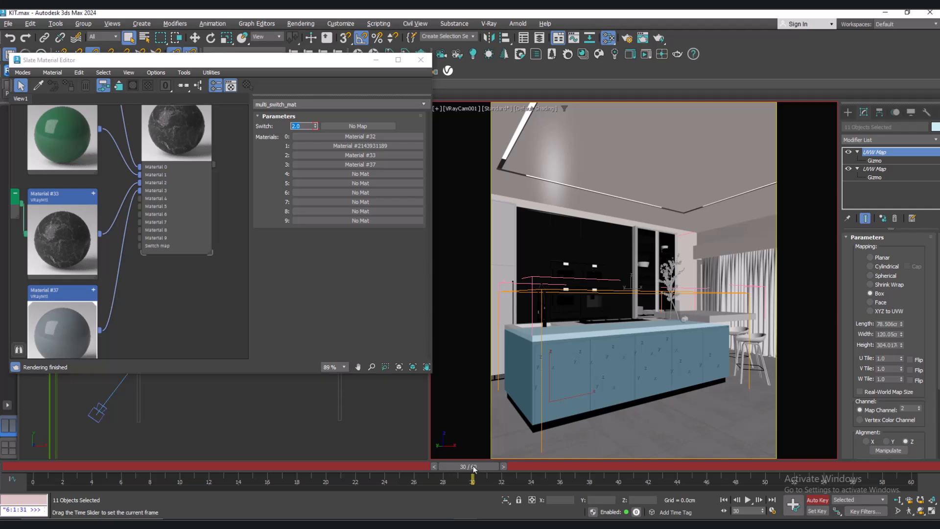
Key the Switch value of multi_switch_mat to 3 at frame 45 and turn off Auto Key
left_click_drag(475, 467, 698, 460)
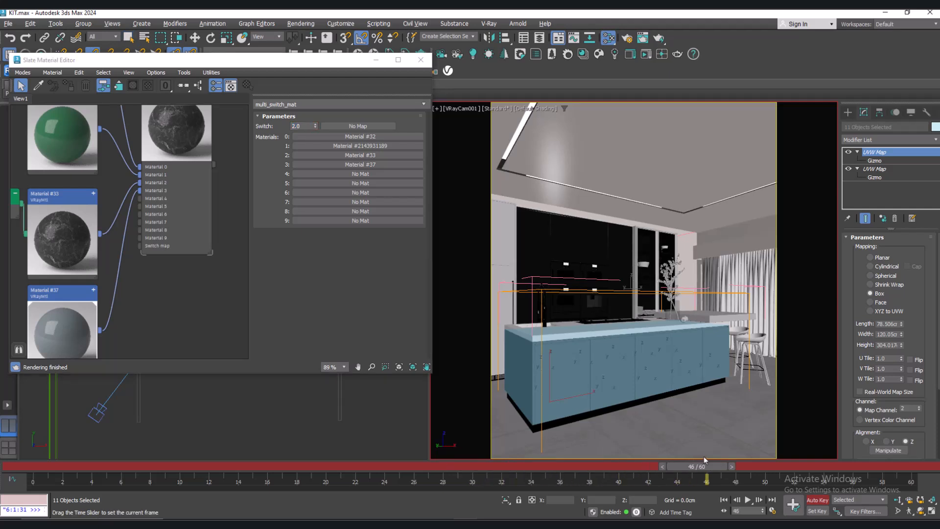
left_click(306, 126)
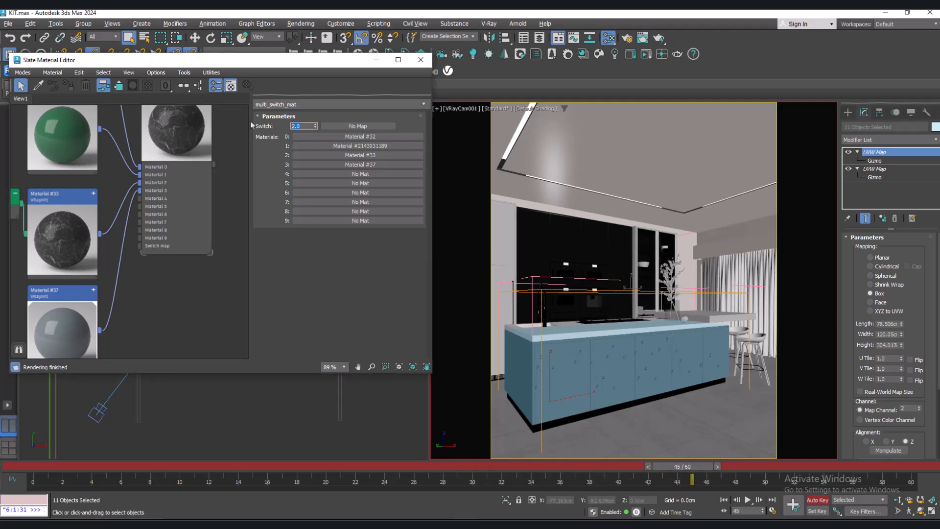
type("3")
key("Return")
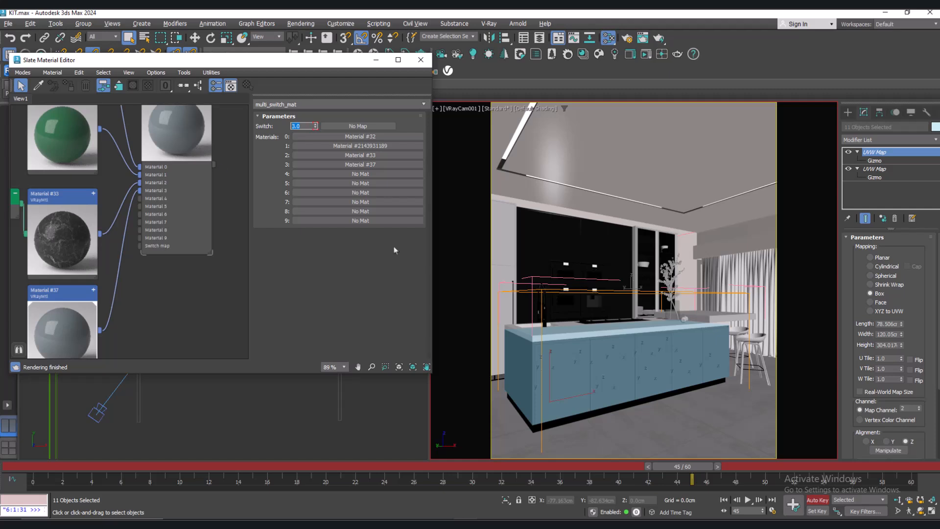
left_click(815, 500)
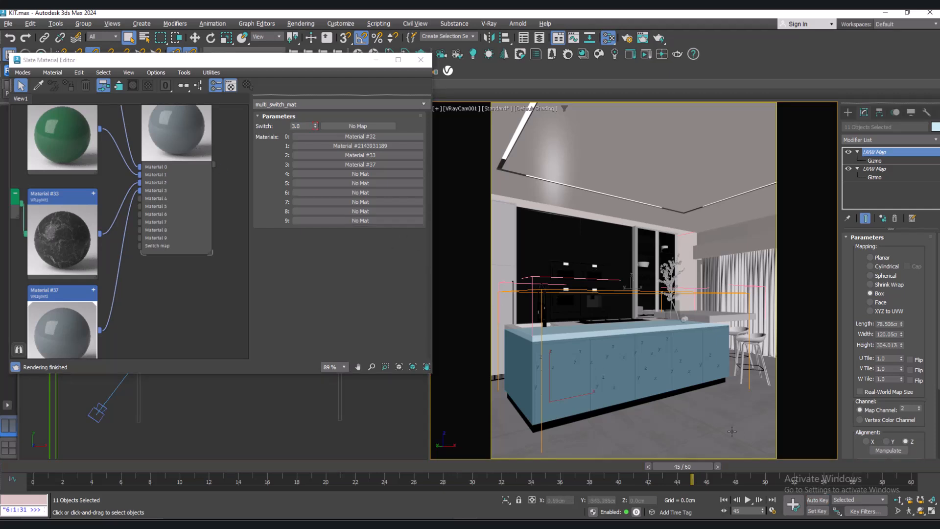
Scrub the timeline back to frame 0 and assign multi_switch_mat to the selected kitchen island objects
left_click_drag(694, 467, 488, 470)
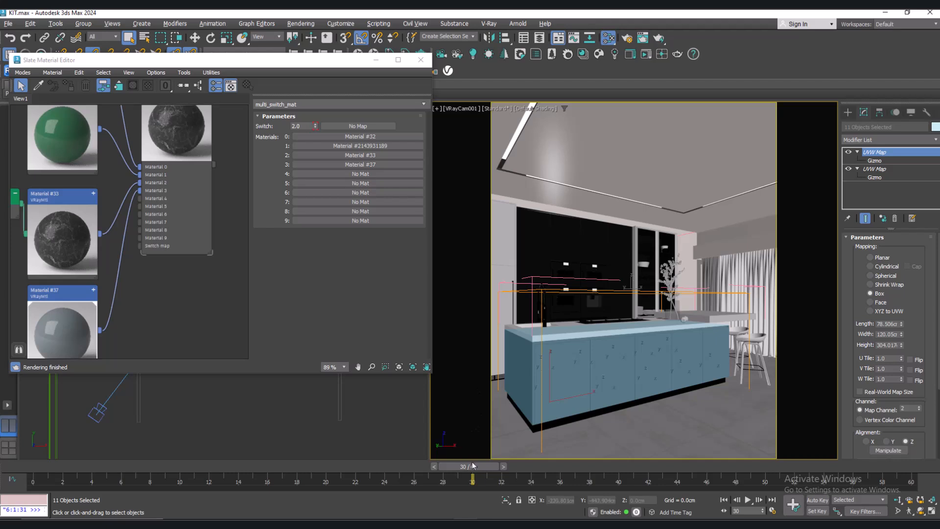
left_click_drag(474, 470, 44, 468)
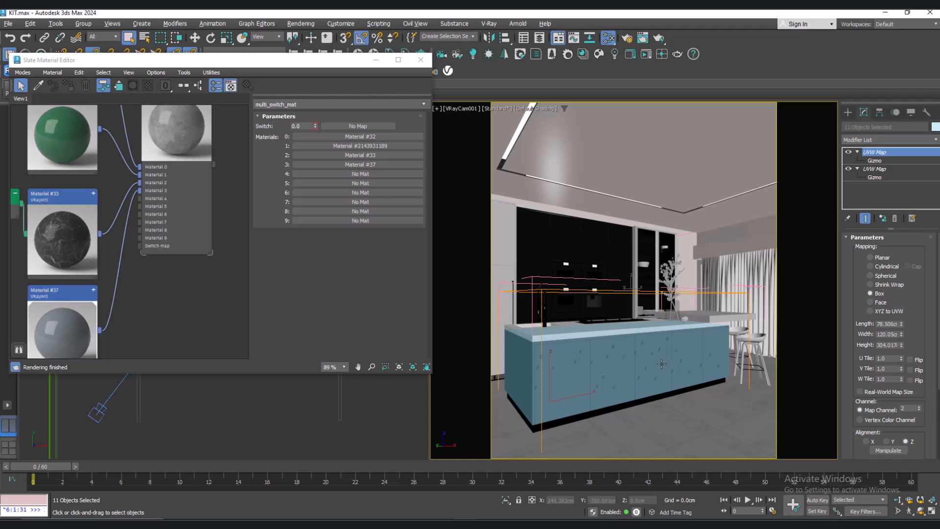
left_click_drag(213, 164, 572, 377)
left_click(450, 288)
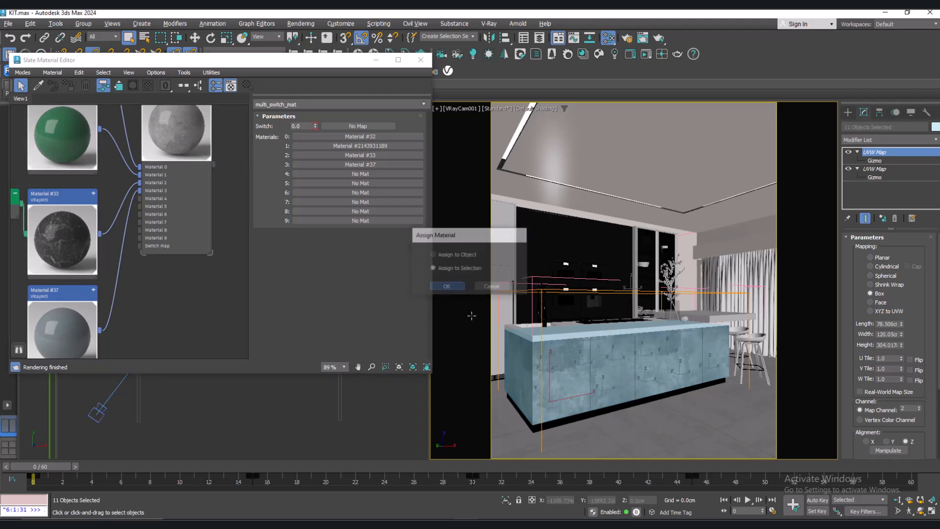
Close the Slate Material Editor and select the VRay camera together with its target in the Top view
mouse_move(56, 469)
left_mouse_down()
mouse_move(803, 474)
mouse_move(58, 474)
left_mouse_up()
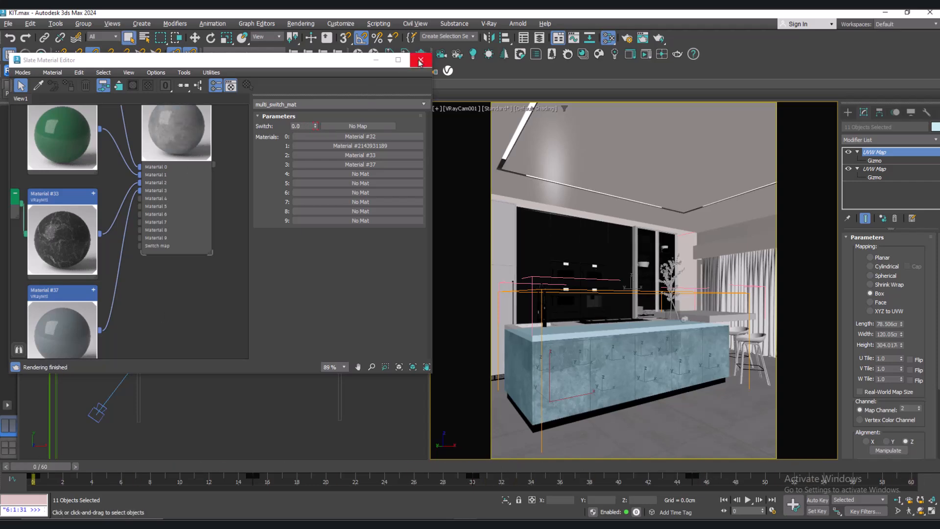
left_click(420, 61)
left_click(154, 341)
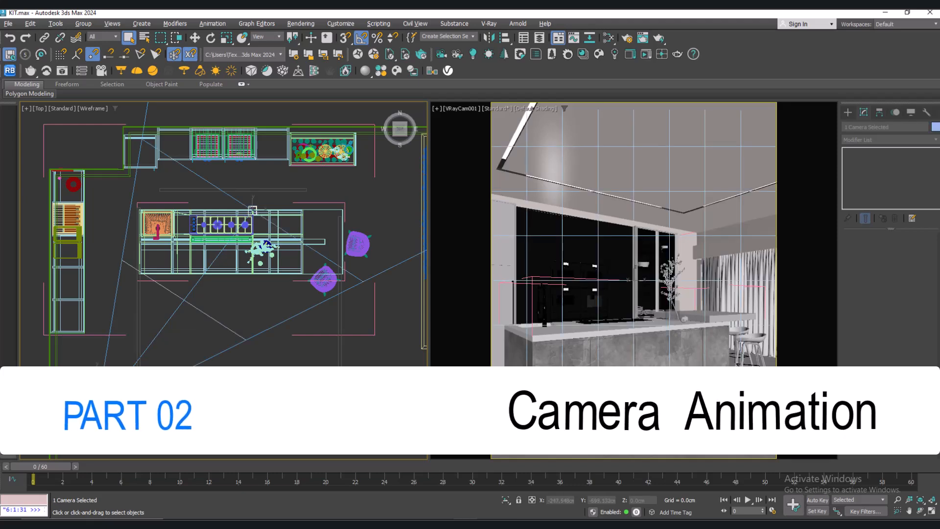
Enable Auto Key at frame 60 and move the VRayCam001 view sideways and turn it toward the kitchen island's long front
left_click(817, 500)
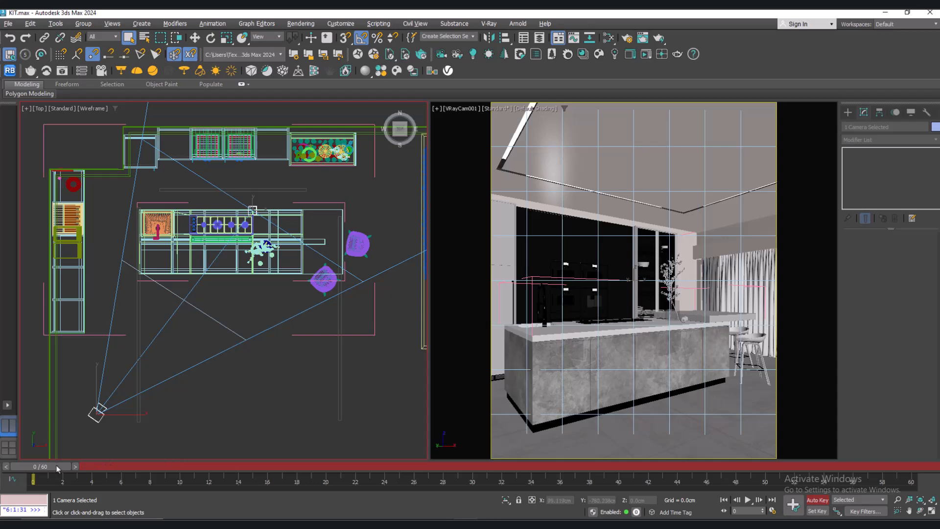
left_click_drag(54, 465, 896, 466)
key("q")
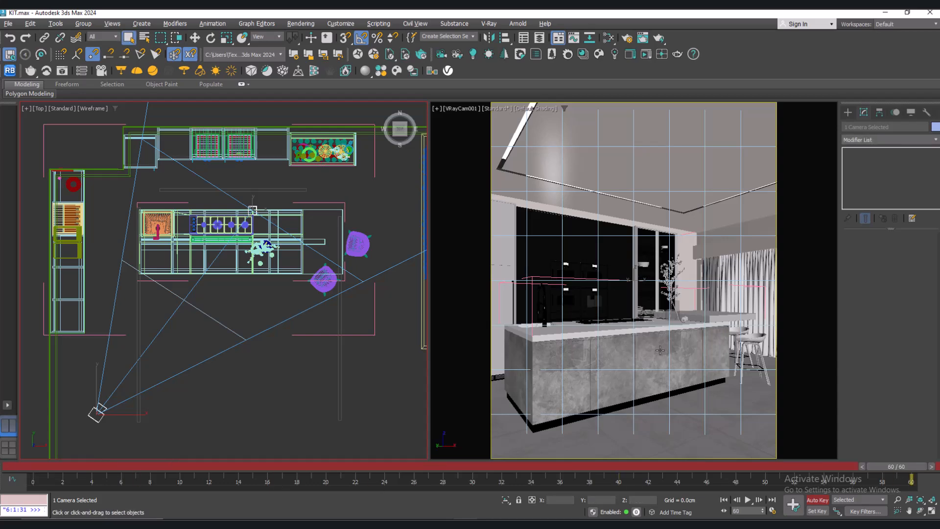
right_click(658, 349)
key("Up")
left_click_drag(658, 348, 648, 355)
middle_click_drag(649, 354, 560, 344)
left_click_drag(651, 352, 624, 356)
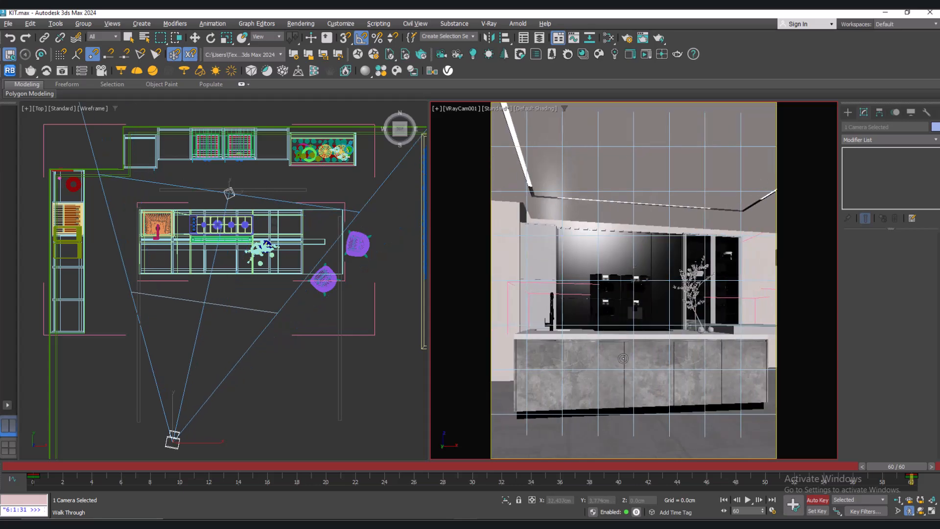
Refine the camera's position and rotation at frame 60 until it faces the island's long front straight on
middle_click_drag(623, 356, 599, 364)
left_click_drag(641, 370, 620, 370)
middle_click_drag(634, 375, 618, 377)
left_click_drag(666, 377, 651, 380)
middle_click_drag(670, 383, 658, 381)
left_click_drag(677, 383, 667, 385)
mouse_move(678, 389)
middle_mouse_down()
mouse_move(665, 389)
mouse_move(664, 368)
mouse_move(670, 376)
middle_mouse_up()
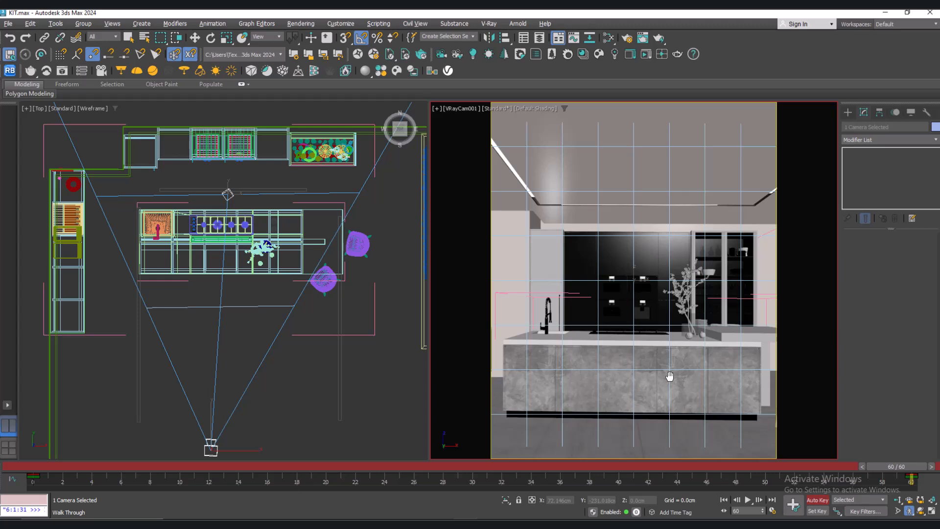
Select VRayCam001, key its focal length at 38 mm on frame 60, nudge the framing, and turn off Auto Key
left_click(457, 110)
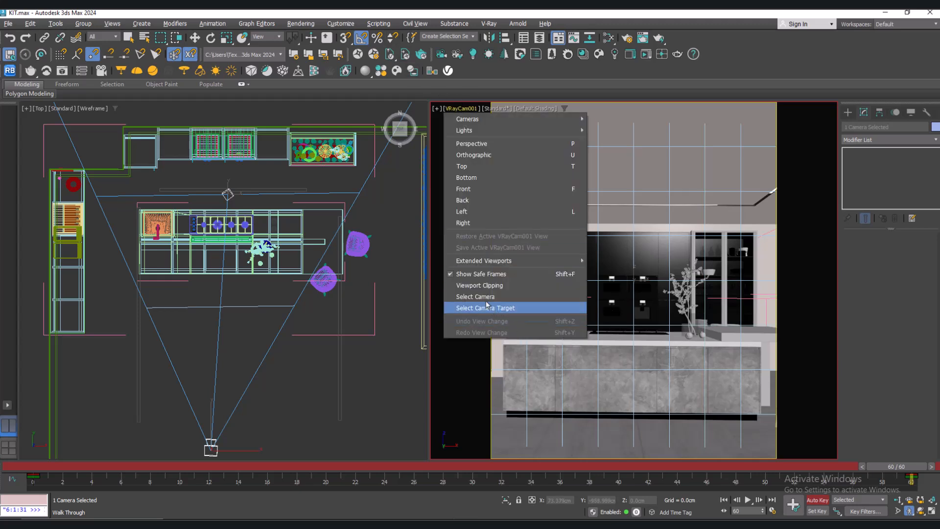
left_click(516, 309)
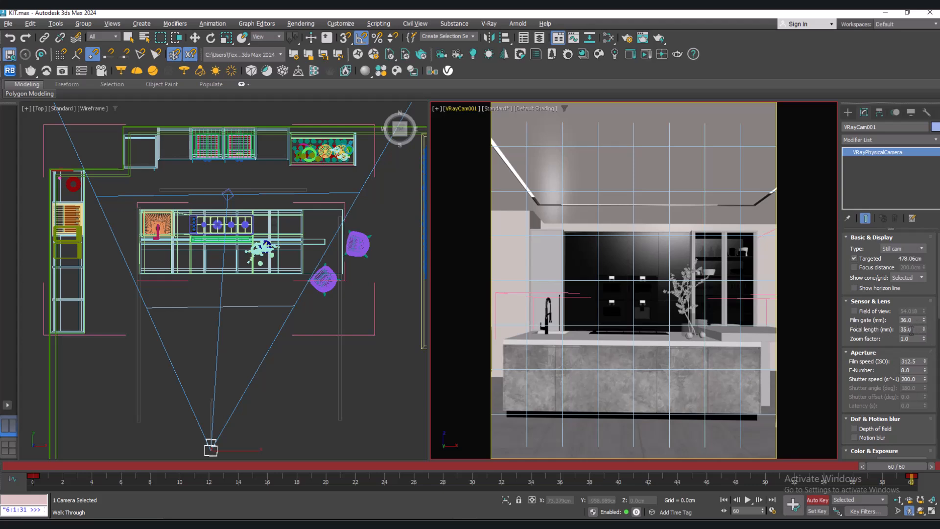
left_click(909, 329)
type("40")
key("Return")
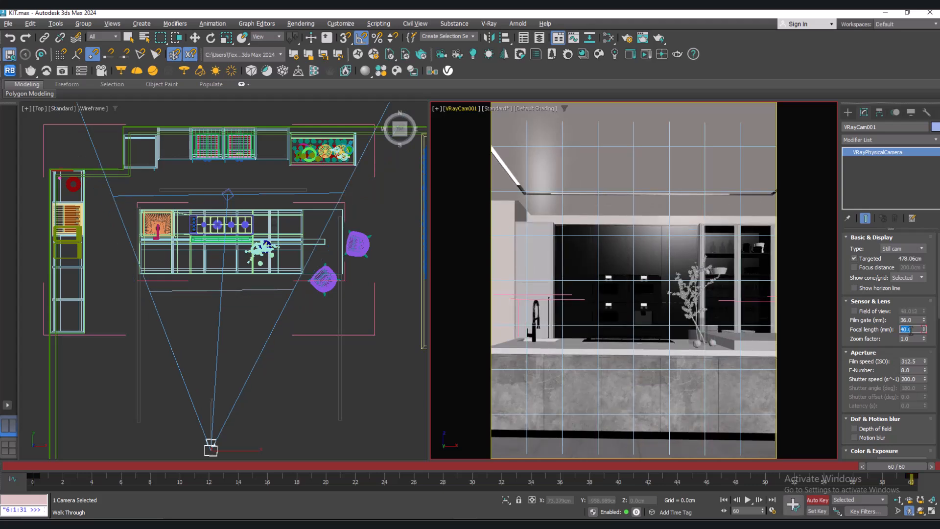
type("38")
key("Return")
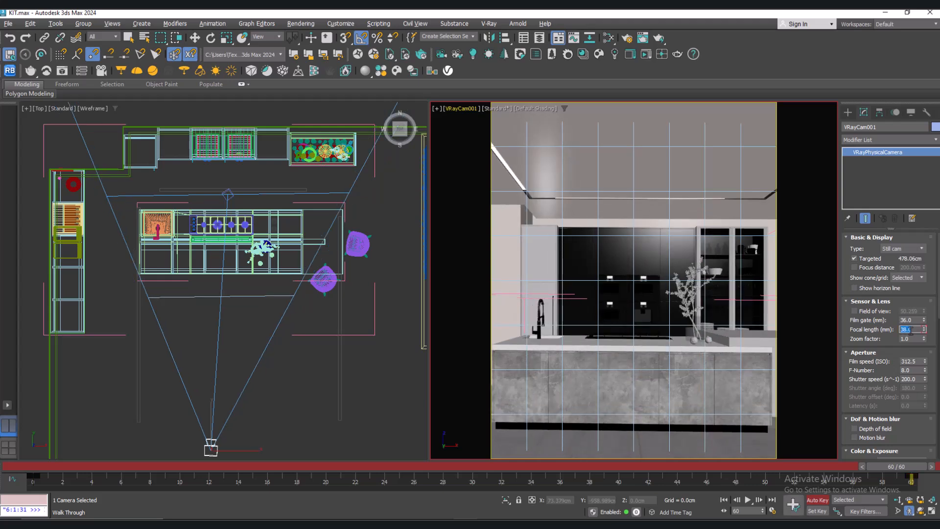
middle_click_drag(717, 376, 718, 376)
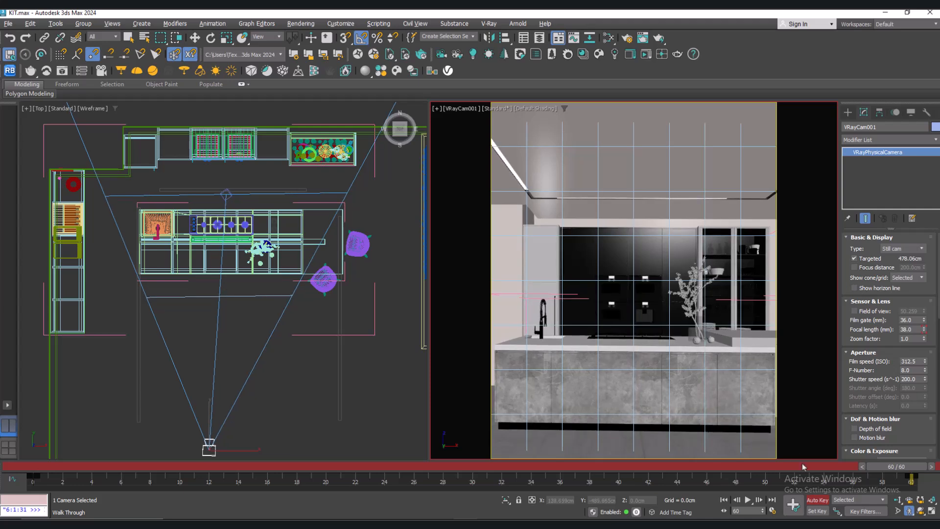
left_click(815, 499)
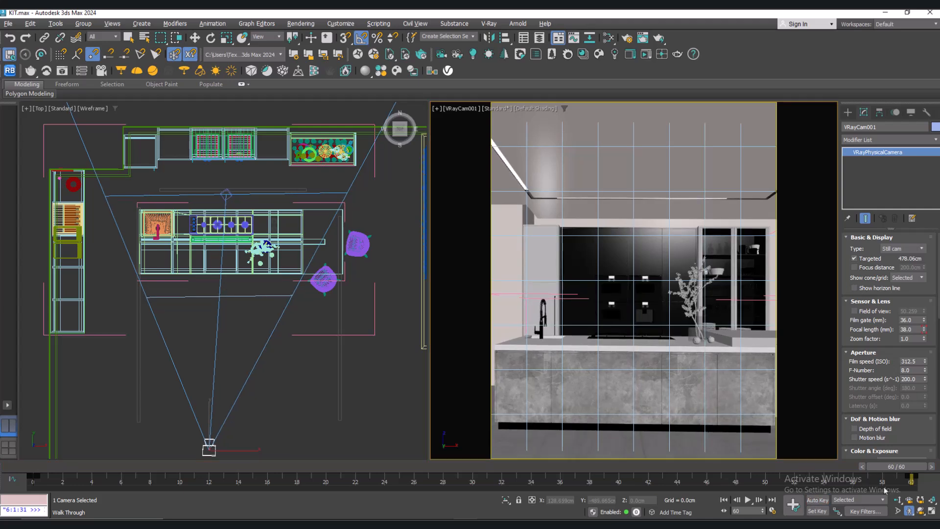
Scrub the timeline between the first frame and frame 60 to review the camera move, ending at frame 0
left_click_drag(891, 472, 88, 417)
key("Up")
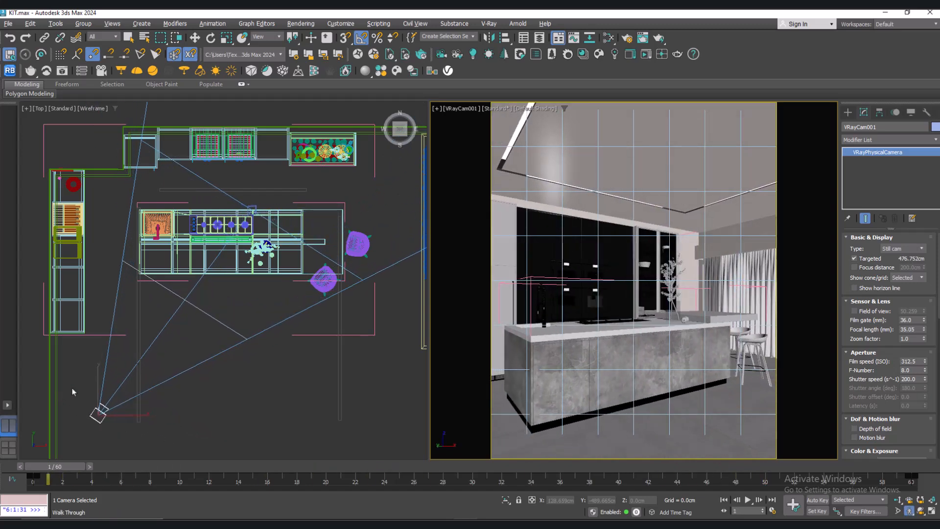
left_click_drag(60, 473, 838, 468)
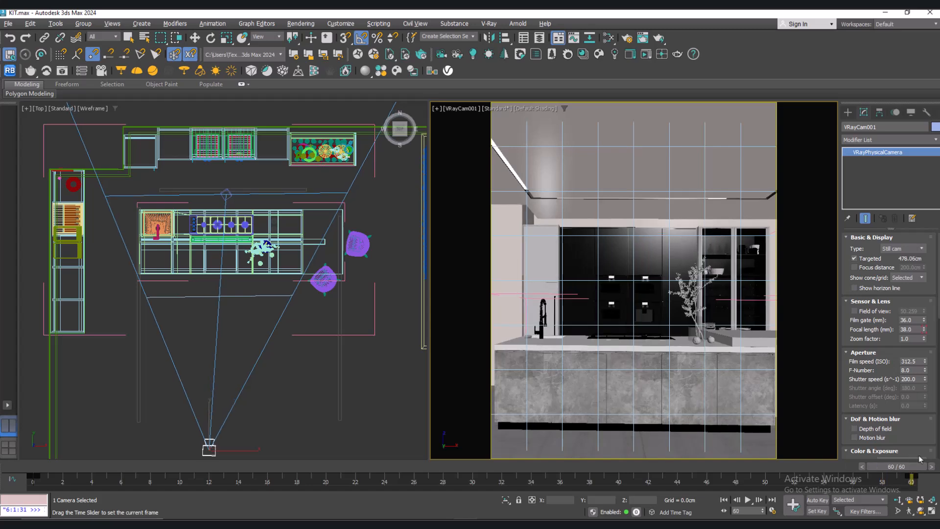
key("Home")
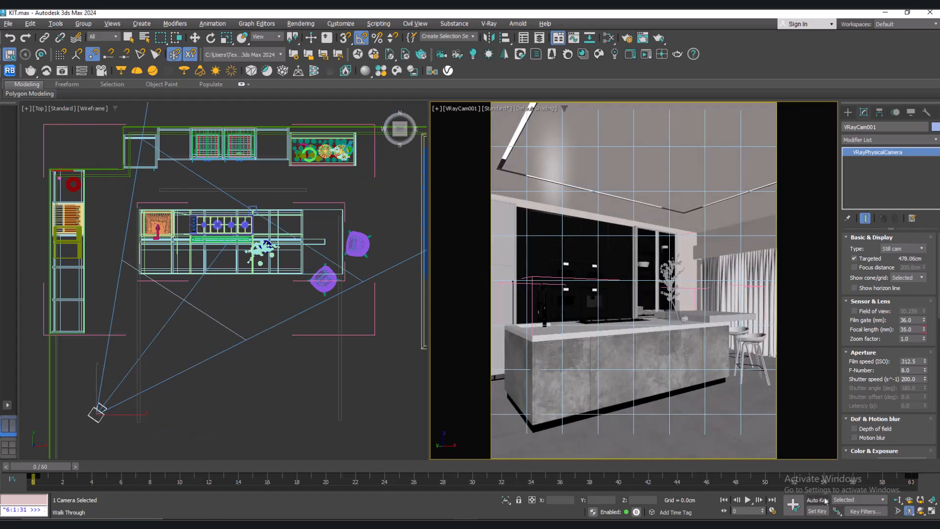
Deselect the camera, play the animation in the camera view, and return the timeline to frame 0
right_click(300, 390)
left_click(300, 392)
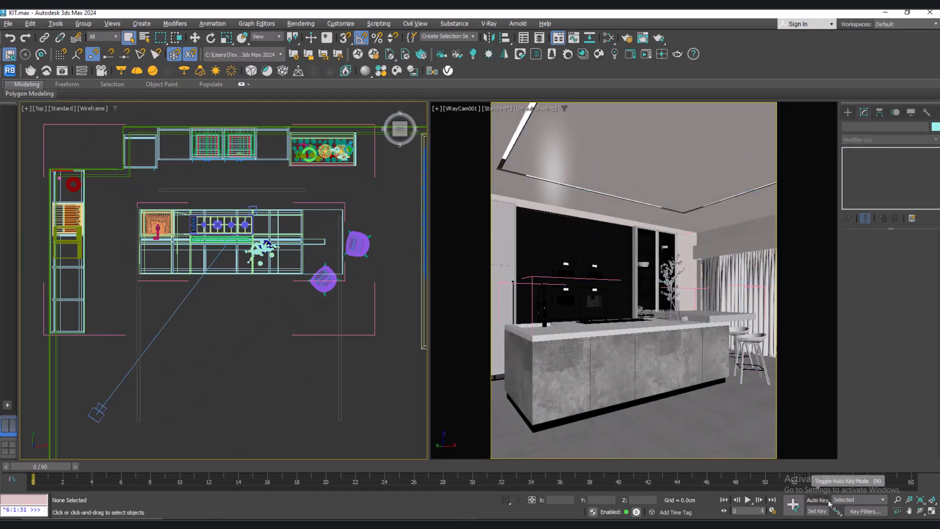
left_click(747, 501)
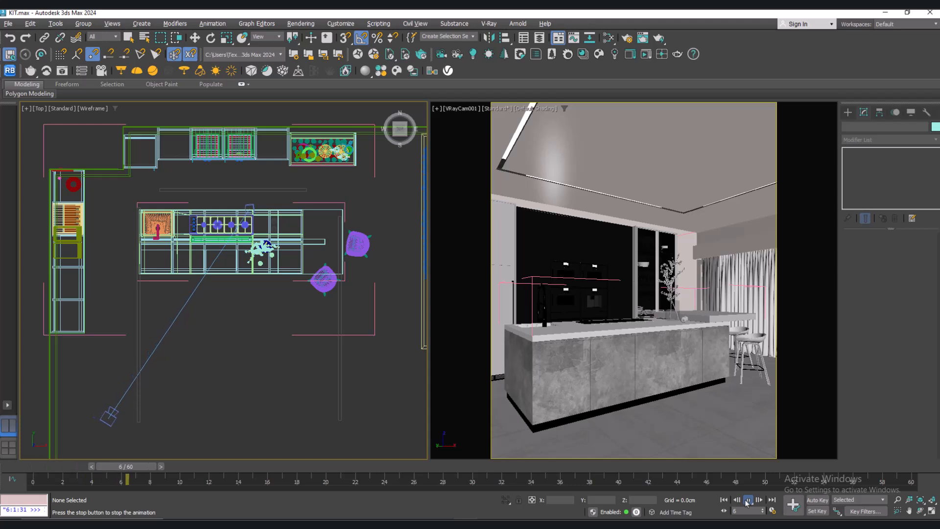
left_click(748, 499)
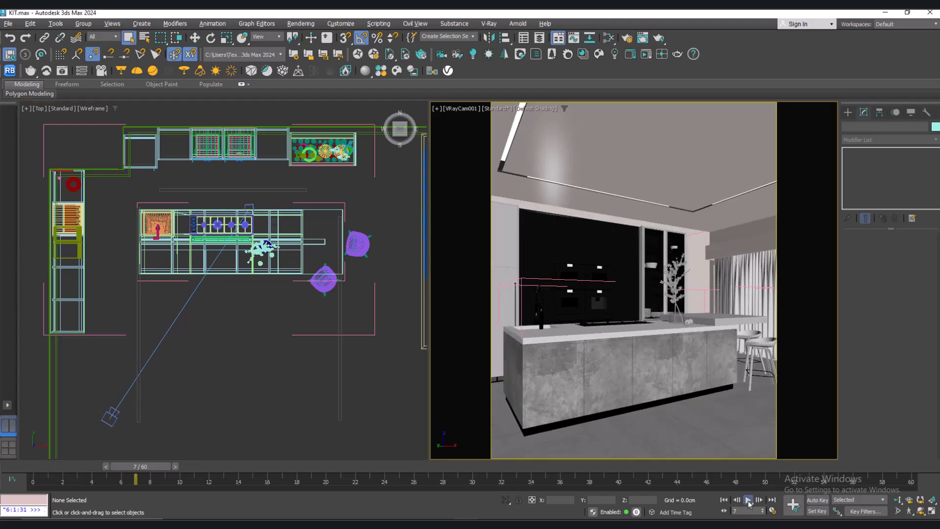
left_click_drag(239, 468, 35, 468)
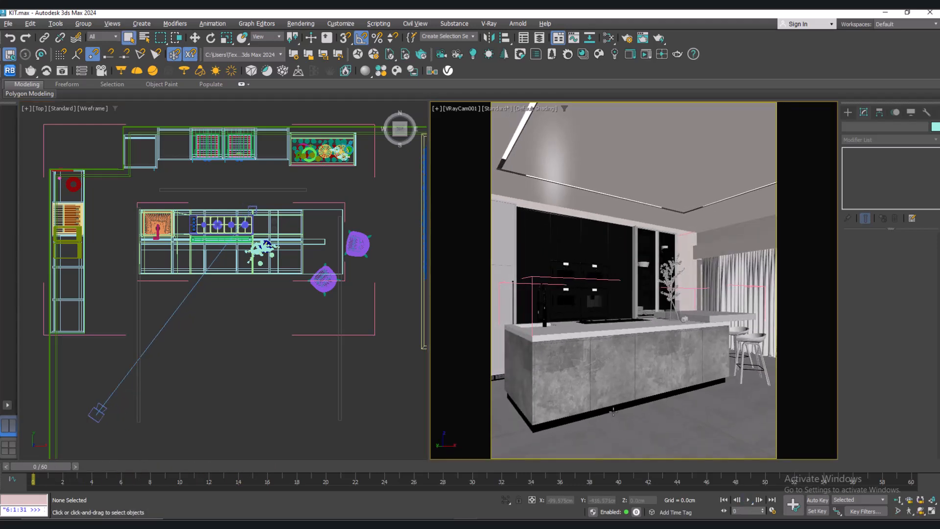
left_click(747, 500)
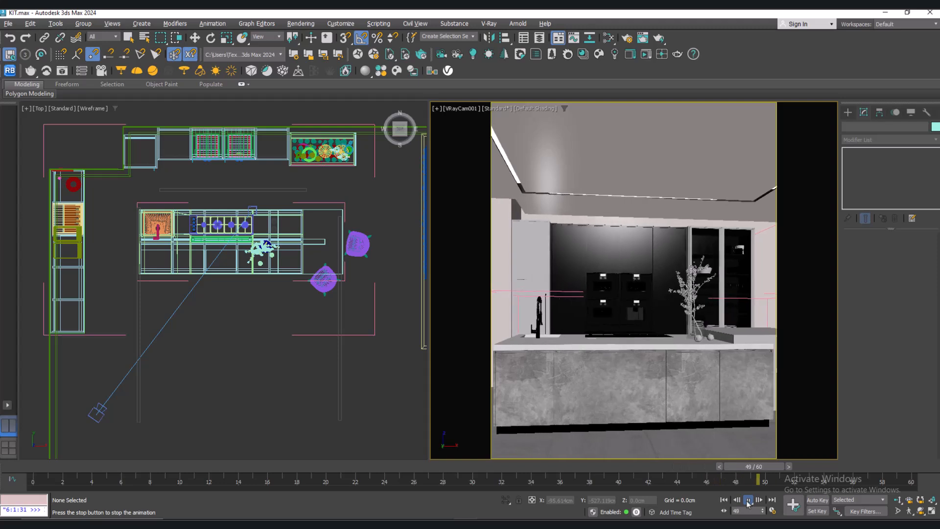
left_click(747, 500)
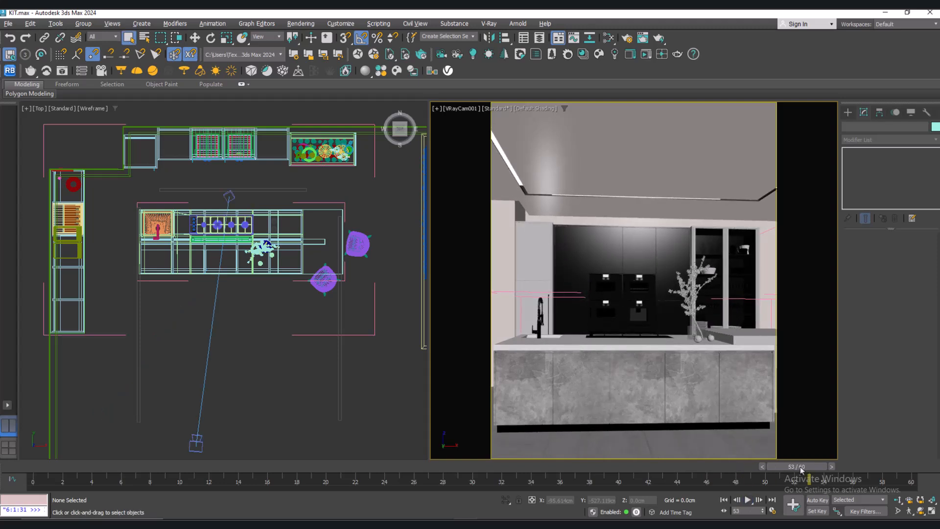
left_click_drag(801, 470, 42, 470)
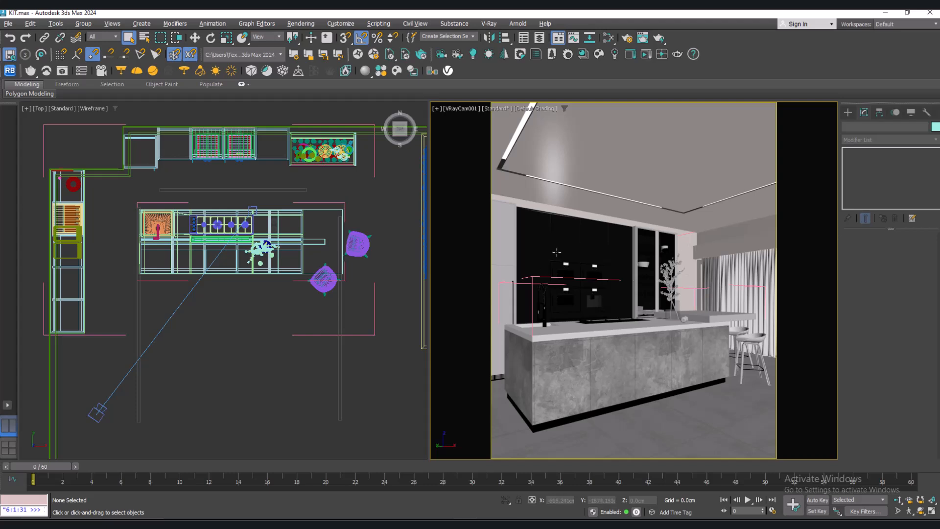
Review the V-Ray sampling settings, the render elements and the common output parameters in Render Setup, and close it
left_click(627, 39)
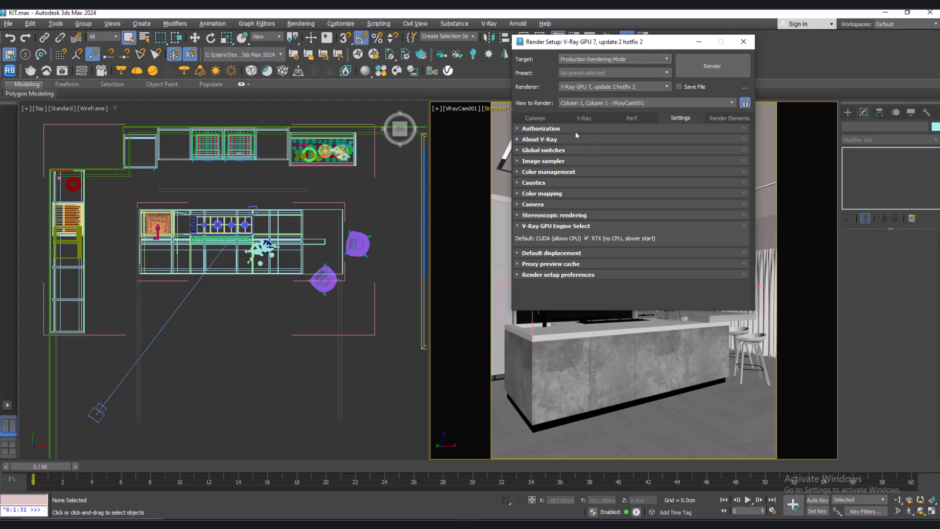
left_click(572, 117)
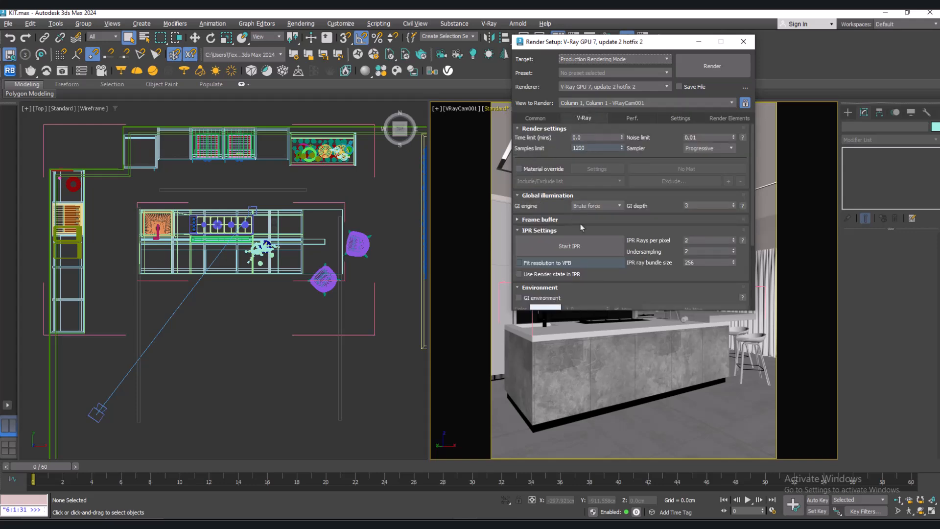
left_click(717, 118)
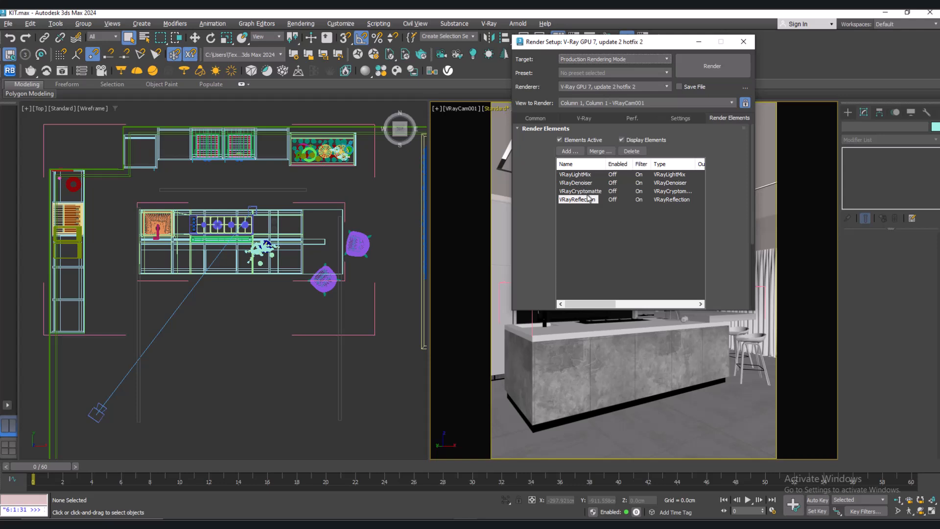
left_click(576, 185)
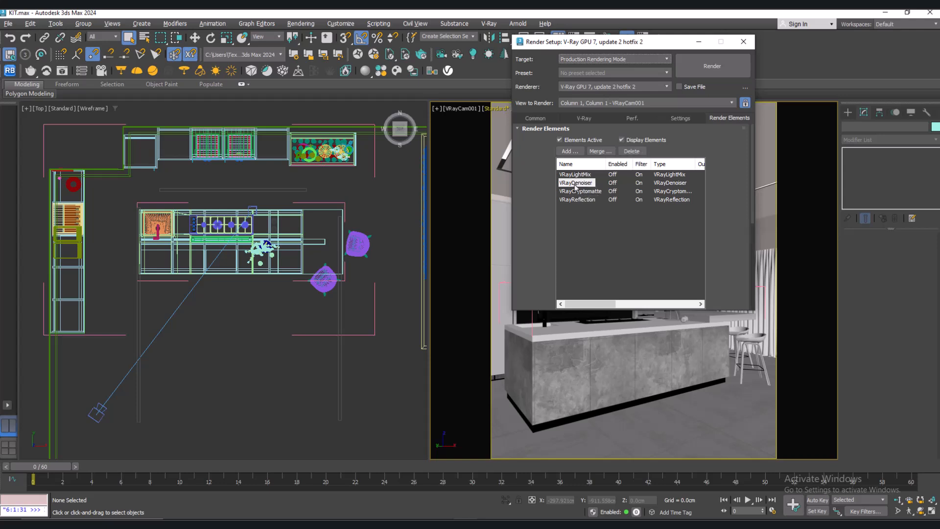
left_click(536, 118)
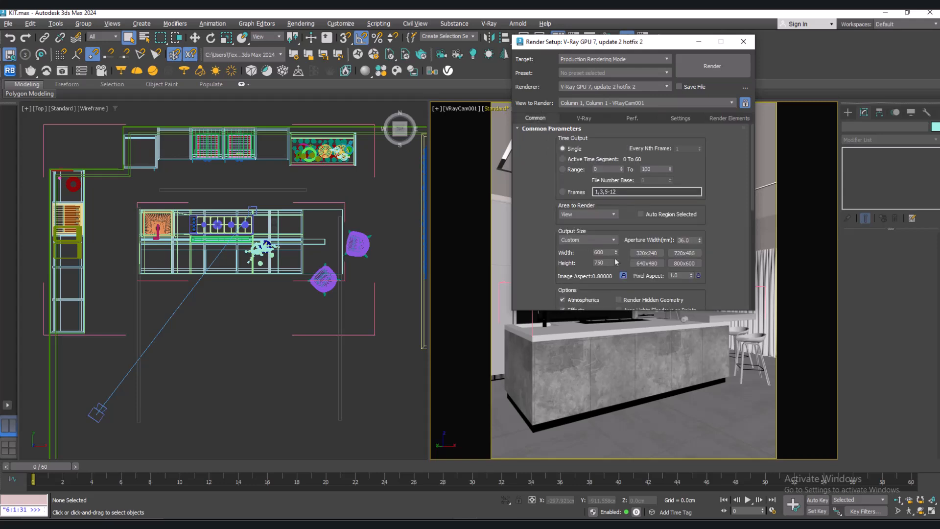
left_click(743, 41)
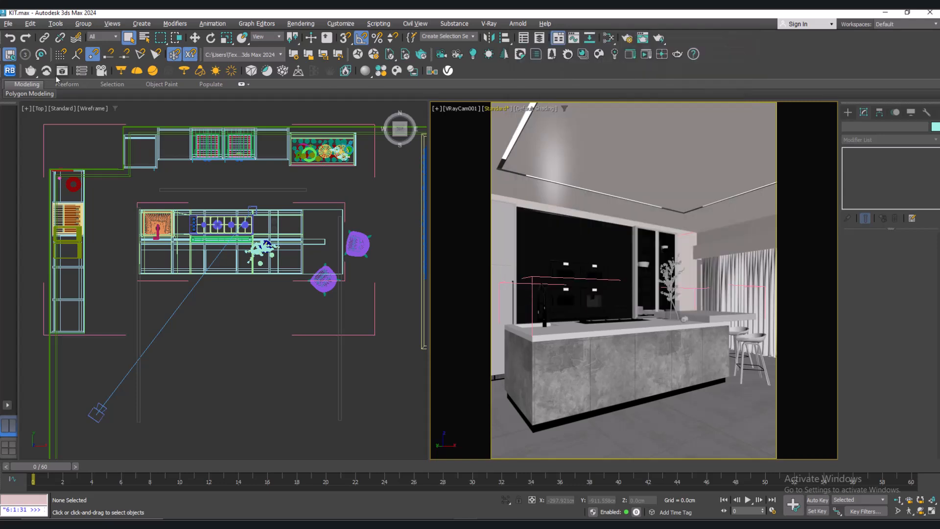
Open the V-Ray Frame Buffer and place the Slate Material Editor beside it with multi_switch_mat showing
left_click(62, 71)
left_click_drag(290, 28, 169, 38)
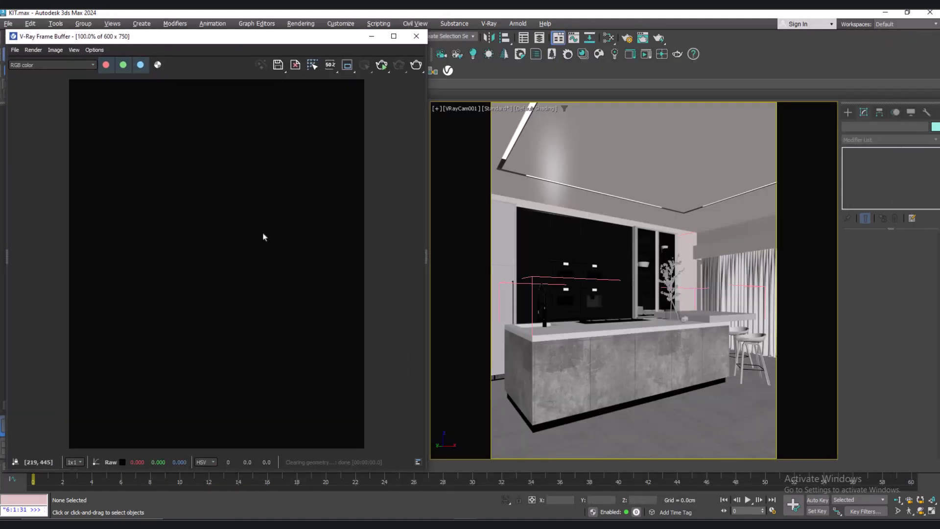
left_click(608, 37)
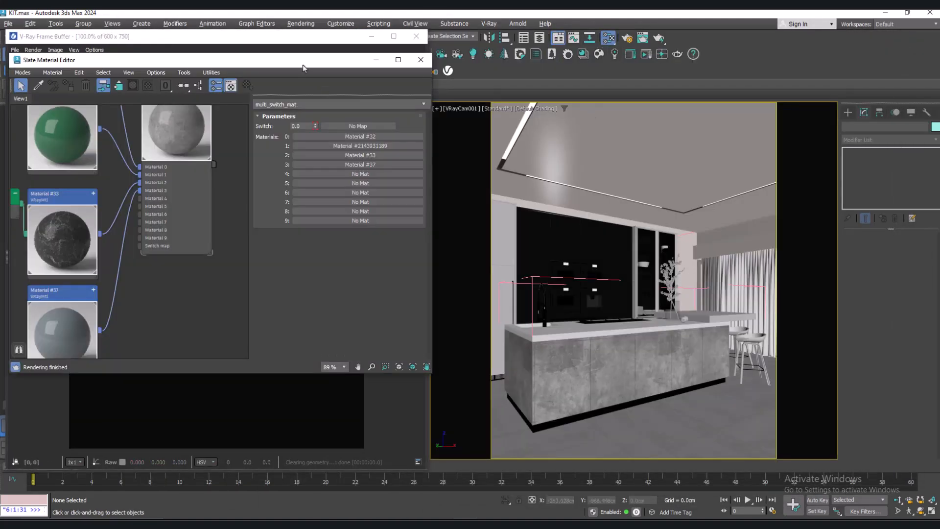
left_click_drag(303, 60, 742, 98)
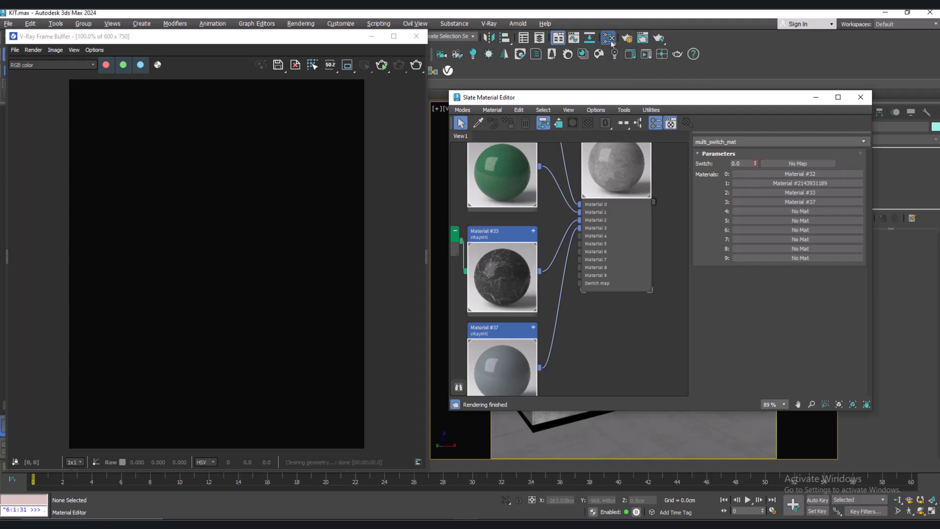
Start interactive rendering and scrub the timeline to frames 15 and 60 to preview the island's materials and camera move
left_click(381, 66)
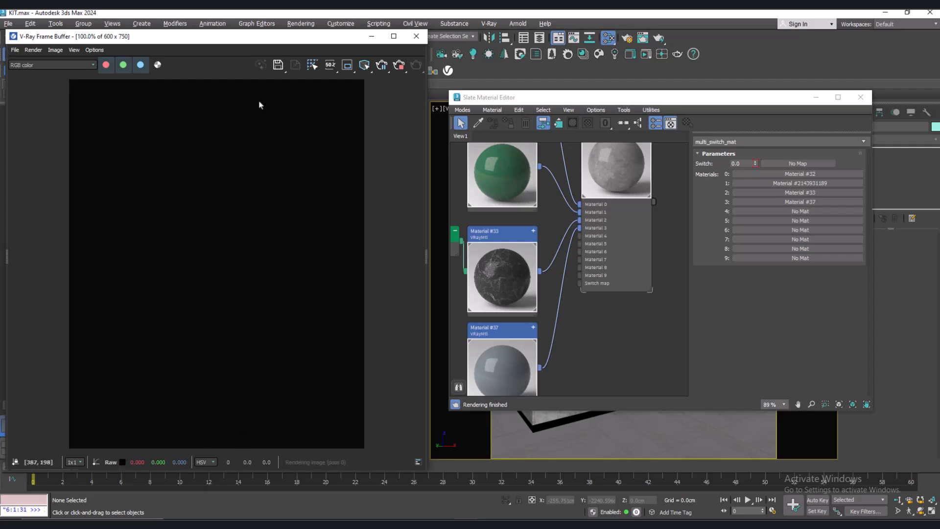
left_click_drag(245, 43, 246, 36)
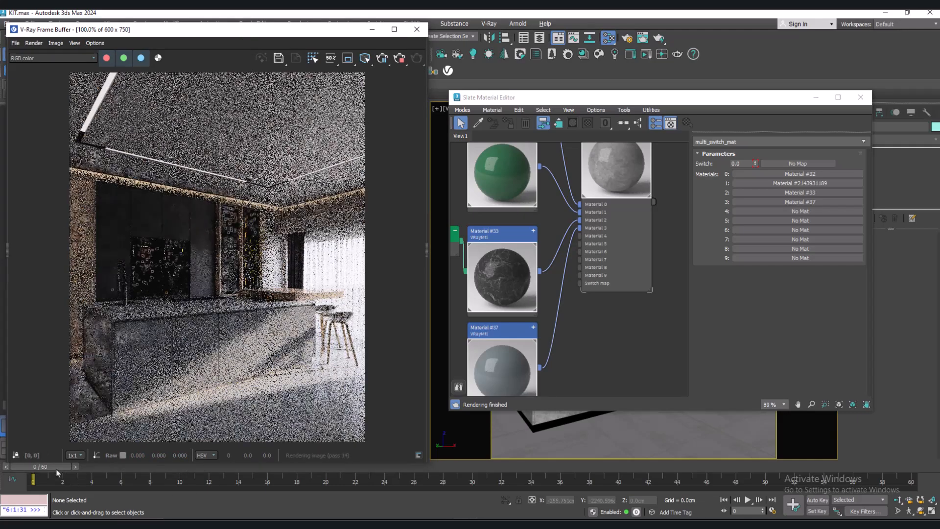
left_click_drag(57, 472, 253, 467)
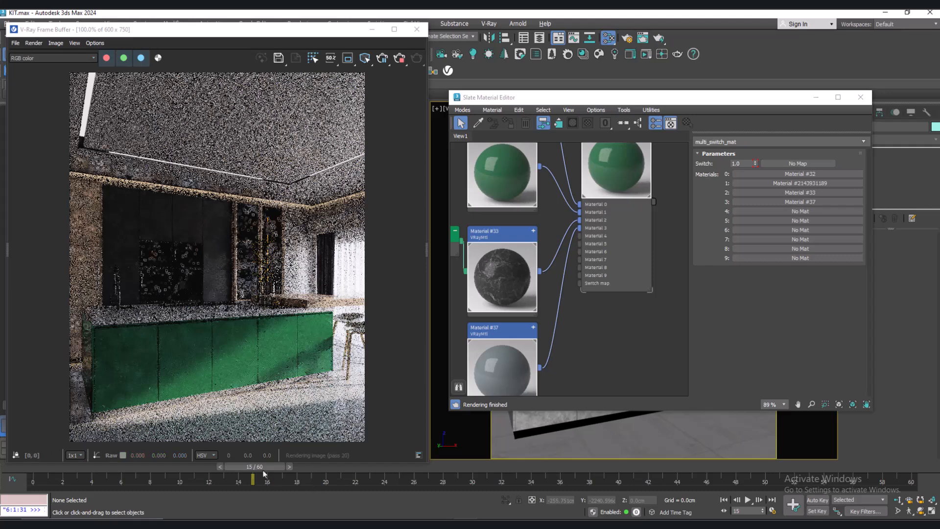
left_click_drag(261, 467, 911, 475)
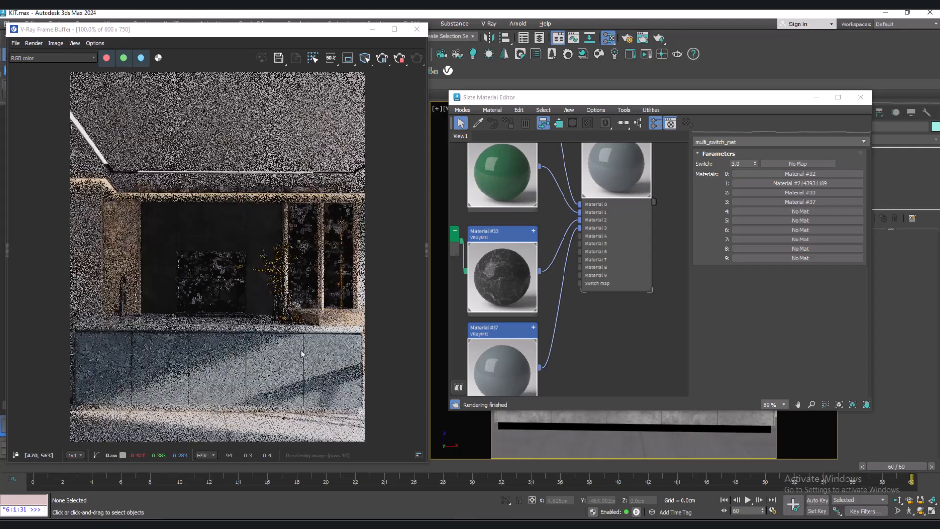
Scrub the timeline to frames 0, 10, 22 and 38 to preview the island's materials and camera move in the interactive render
left_click_drag(894, 466, 81, 455)
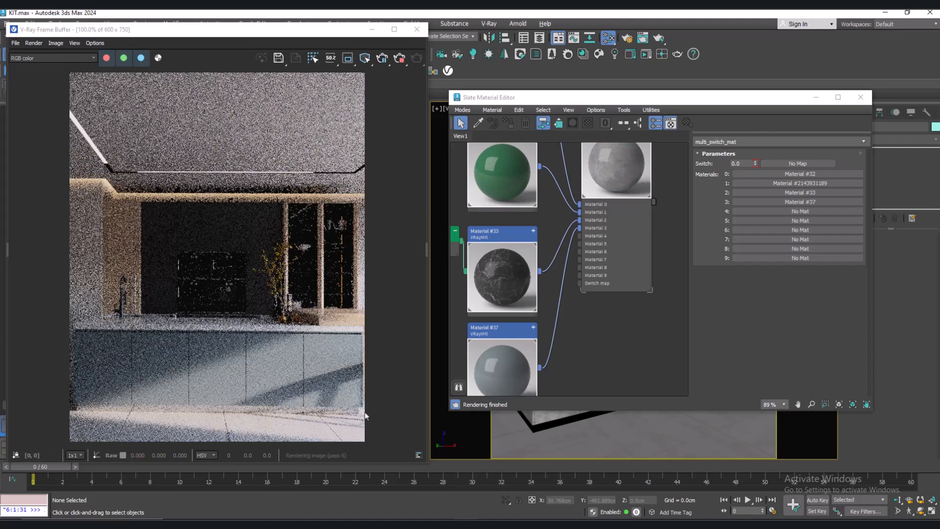
left_click(426, 250)
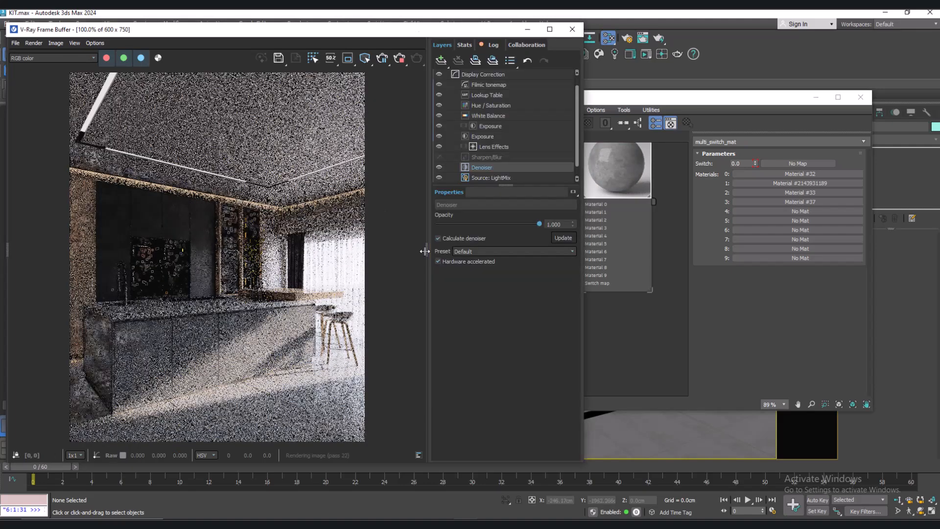
left_click(426, 249)
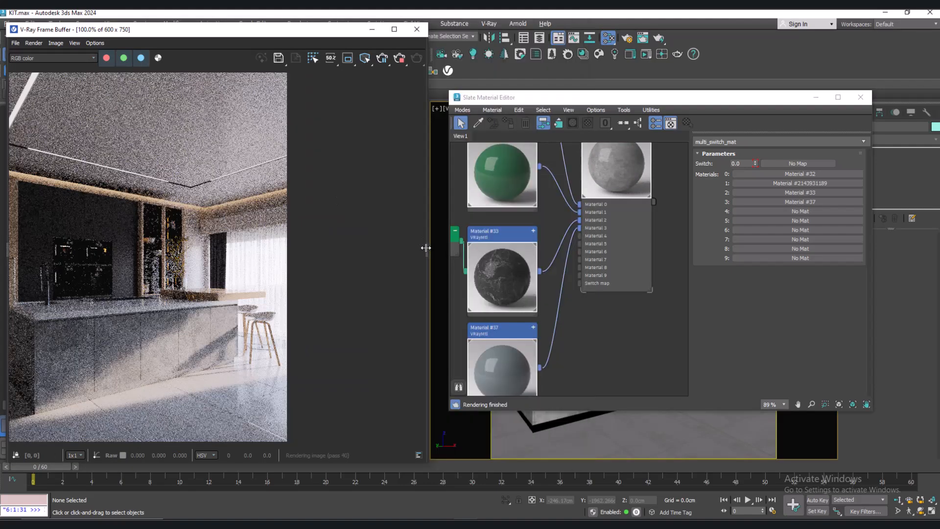
left_click_drag(54, 467, 195, 467)
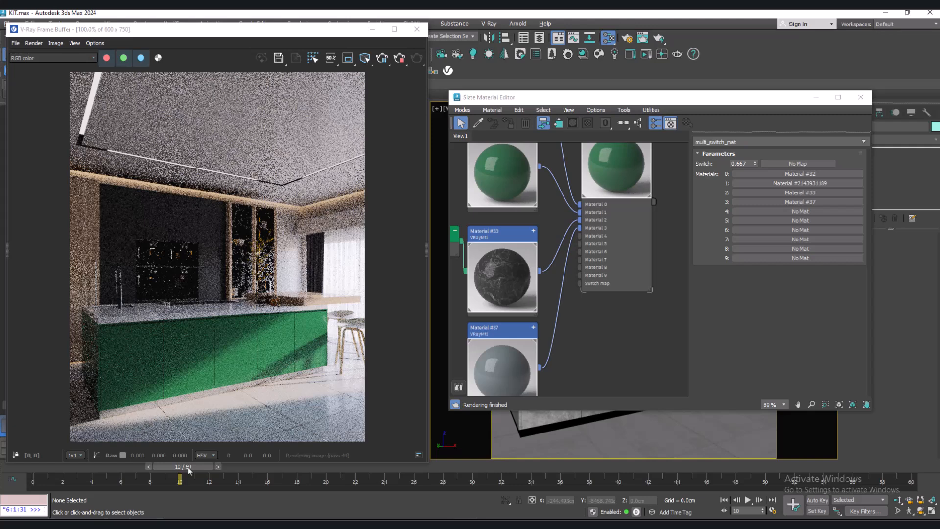
left_click_drag(188, 466, 355, 473)
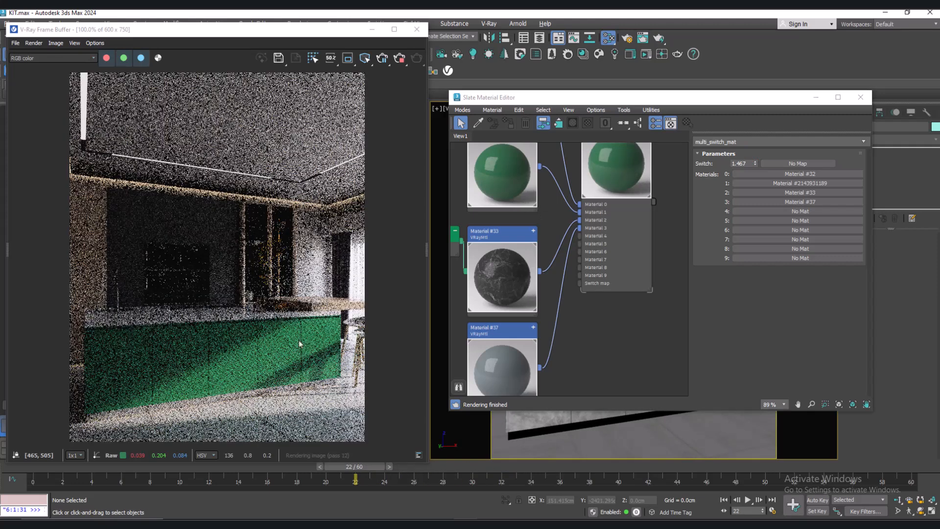
left_click_drag(373, 471, 588, 467)
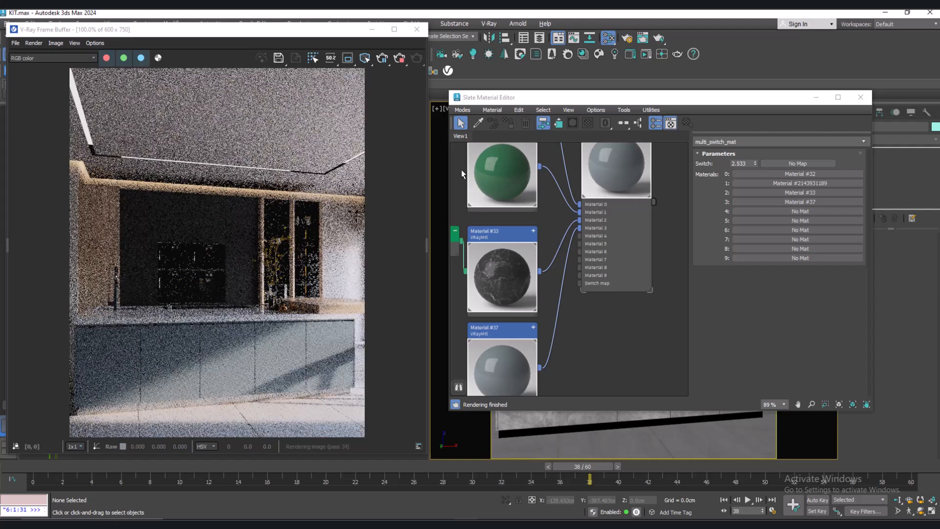
Close the V-Ray Frame Buffer, start a Chaos Vantage live link beside 3ds Max, and scrub the timeline back to frame 0
left_click(417, 29)
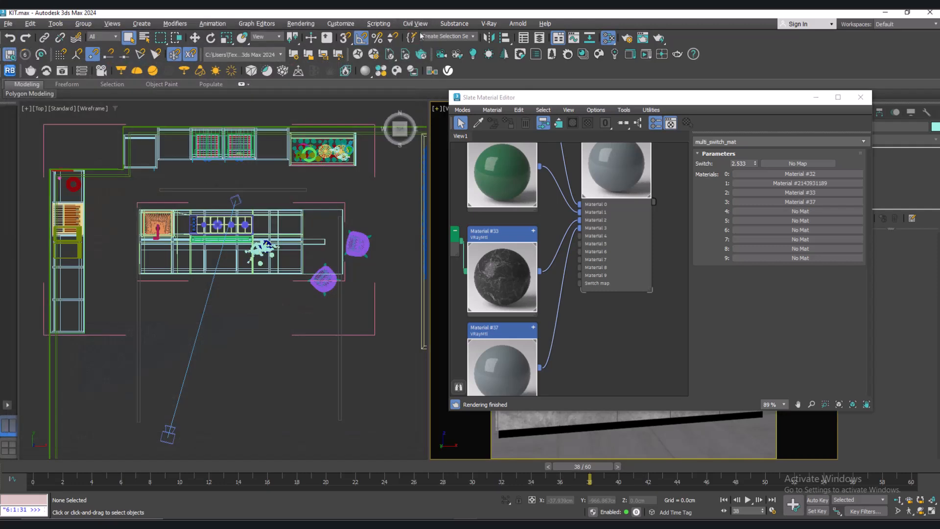
left_click(358, 54)
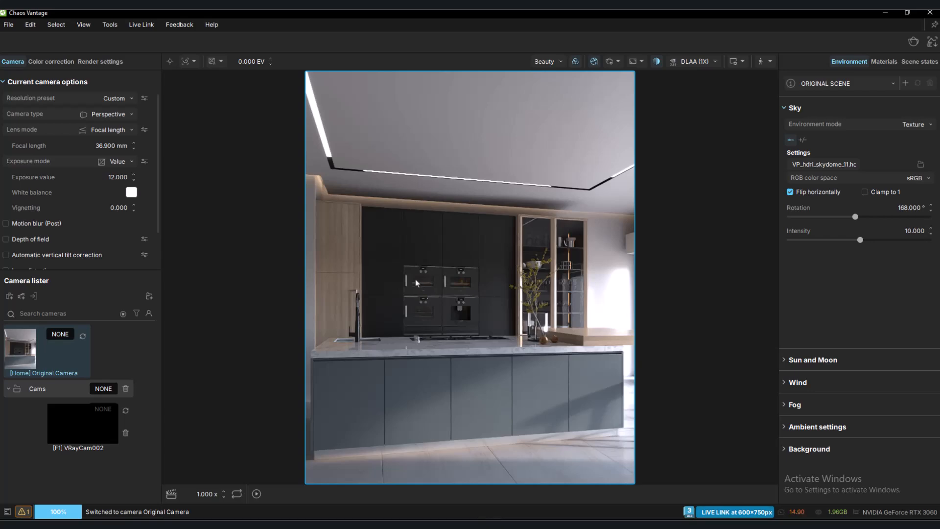
left_click_drag(693, 15, 455, 18)
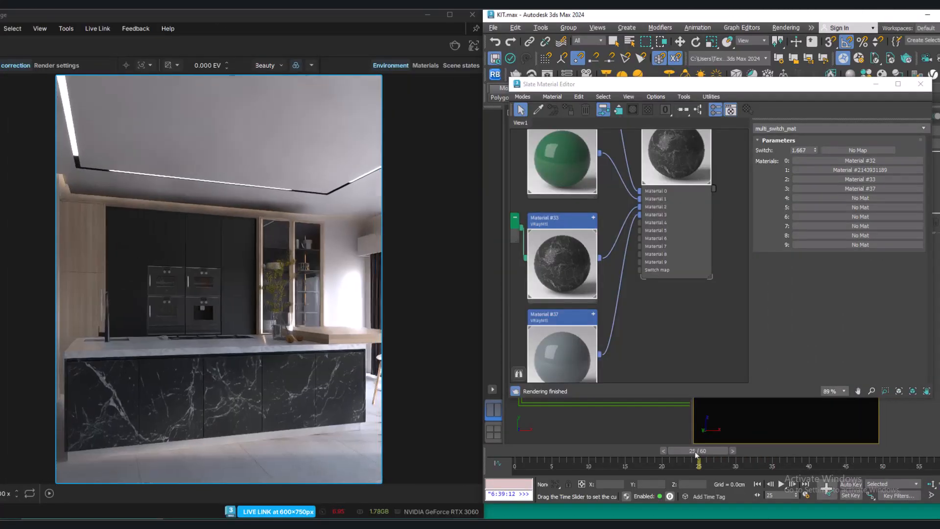
left_click_drag(669, 455, 531, 458)
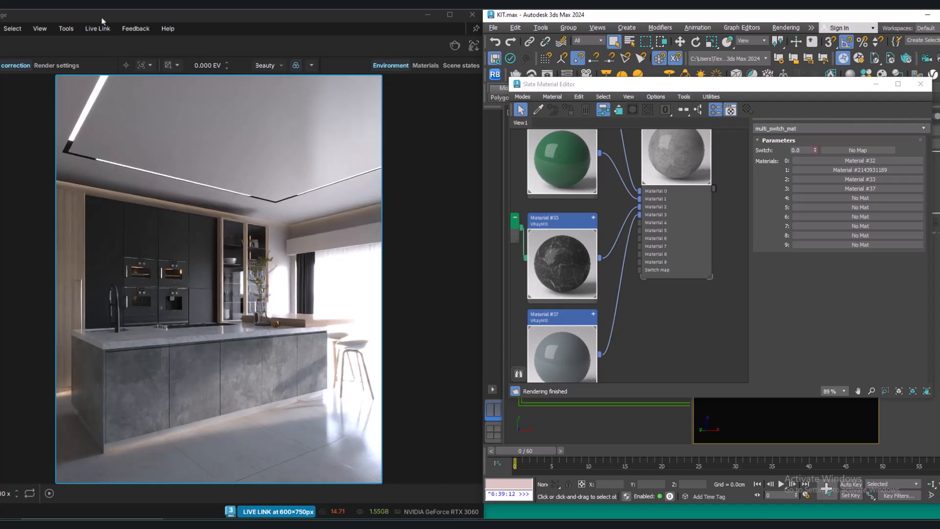
In Chaos Vantage, enable the Hable filmic tonemap with shoulder strength 0.145 and apply the 04_Warm.cube LUT at amount 0.251
left_click_drag(101, 16, 167, 16)
left_click(73, 65)
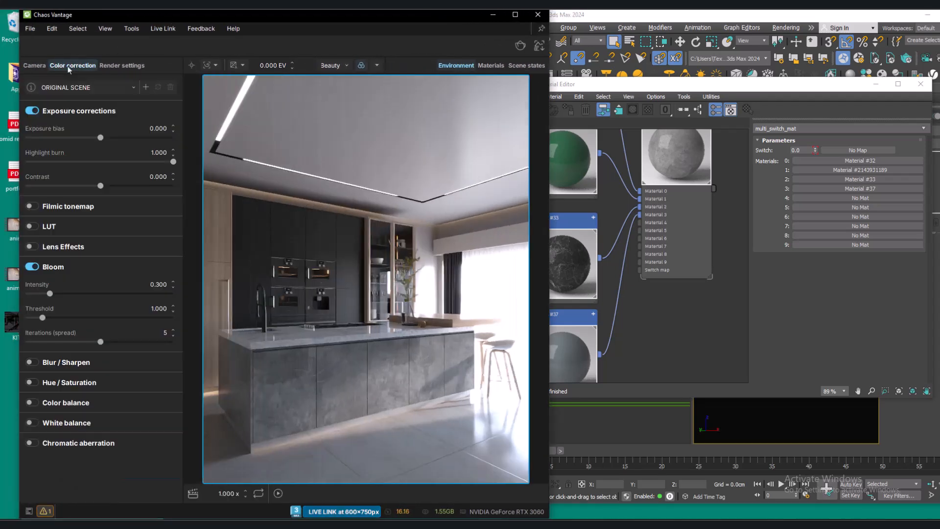
left_click(33, 206)
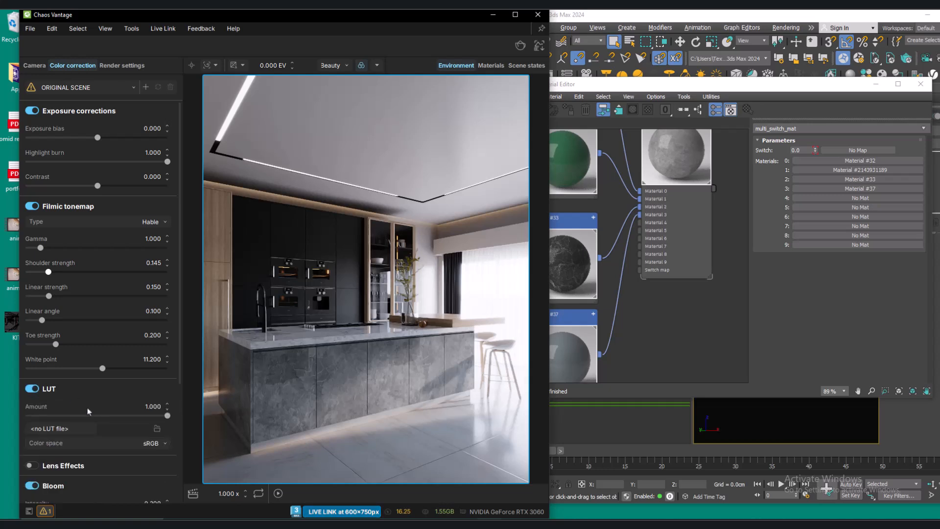
left_click(56, 427)
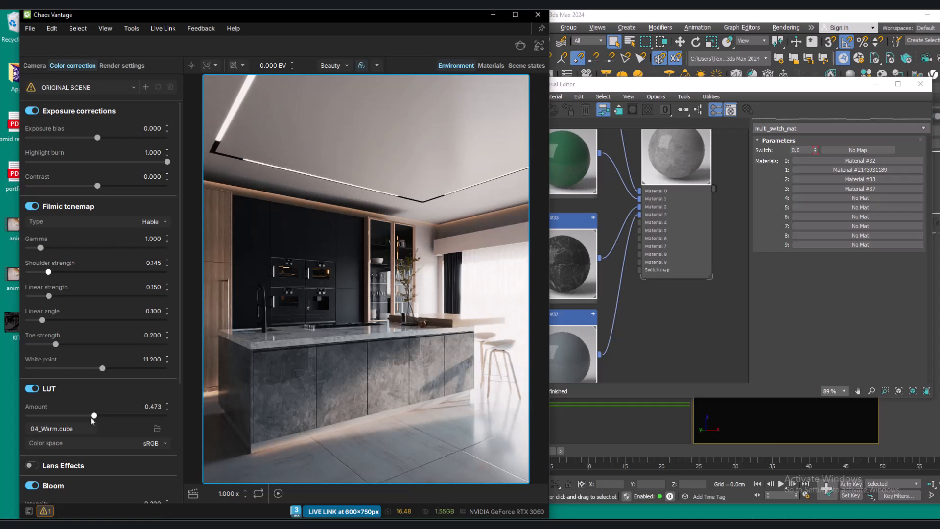
left_click_drag(81, 420, 45, 421)
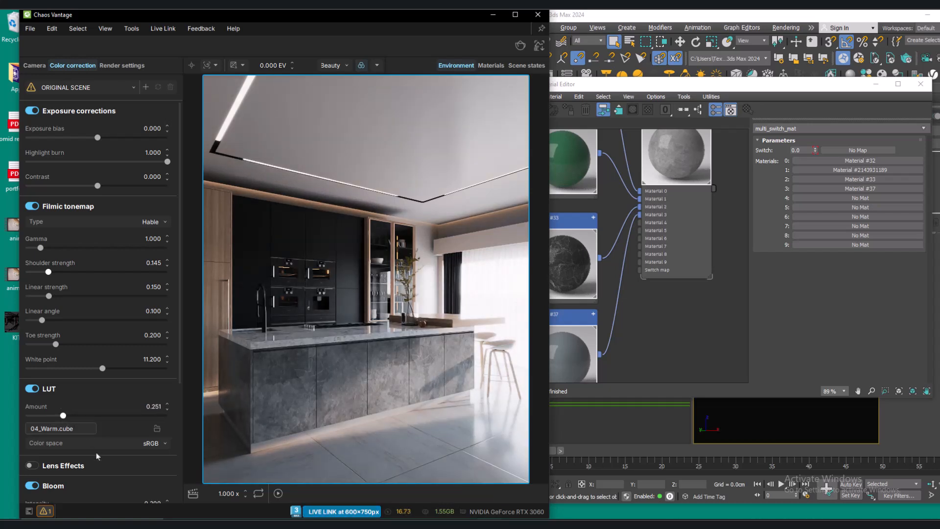
Enable the Hue / Saturation correction and raise the saturation to 0.060
scroll(98, 460, "down", 2)
scroll(98, 460, "down", 1)
scroll(93, 451, "down", 1)
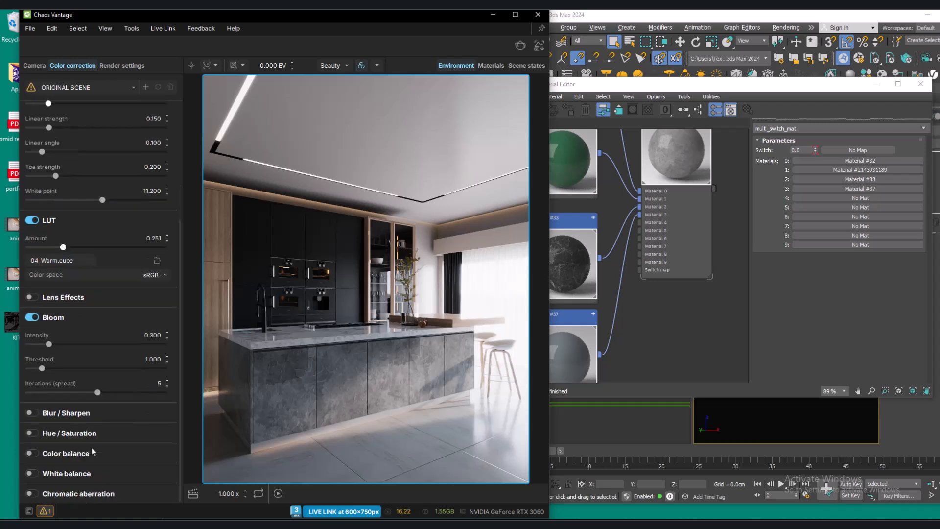
left_click(67, 433)
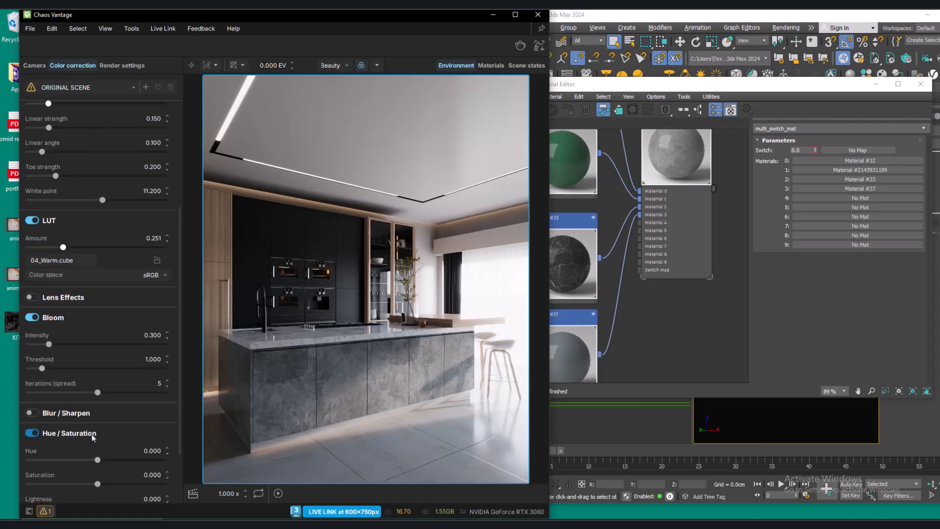
scroll(109, 472, "down", 1)
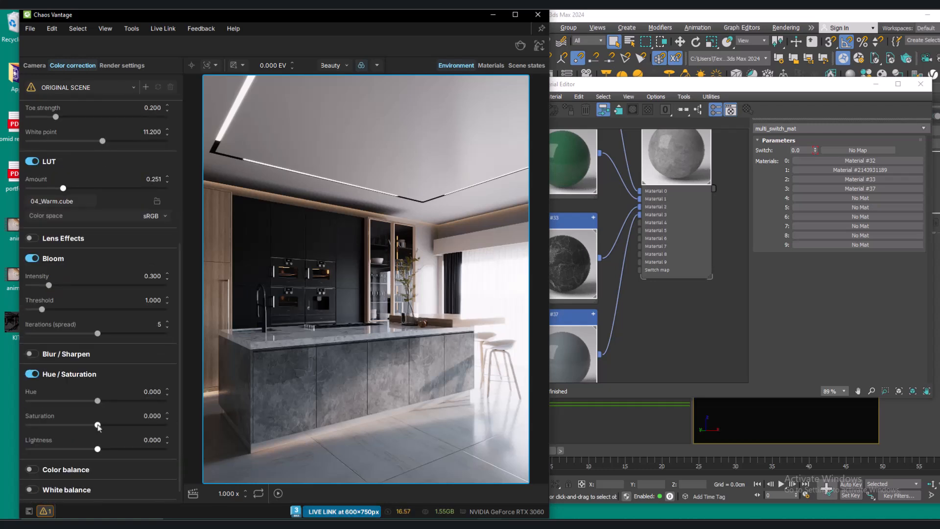
left_click_drag(98, 426, 102, 428)
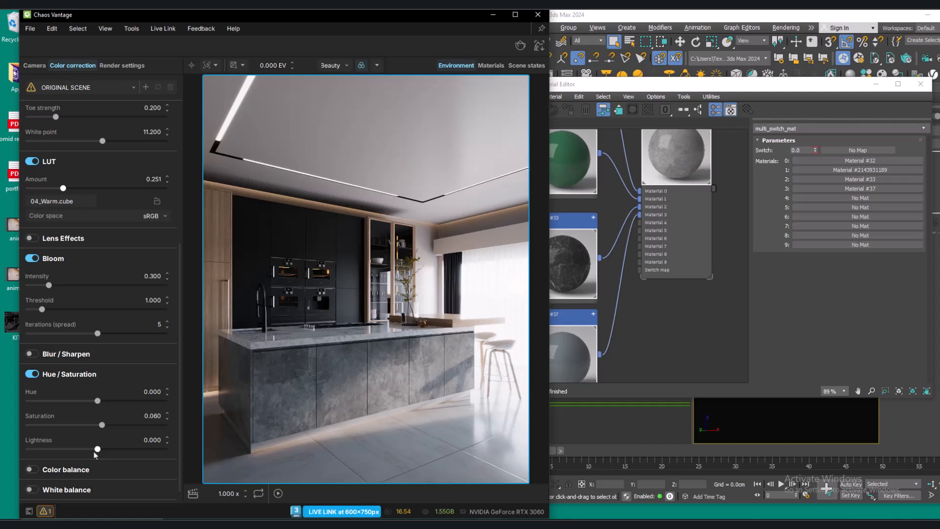
scroll(63, 469, "down", 1)
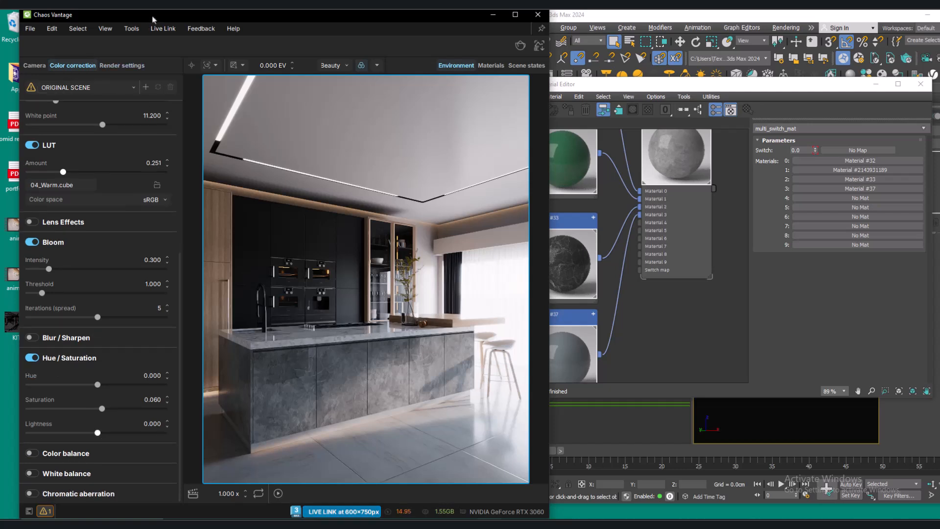
Open the environment settings and lower the sky texture's intensity to 2.787
left_click_drag(153, 19, 131, 17)
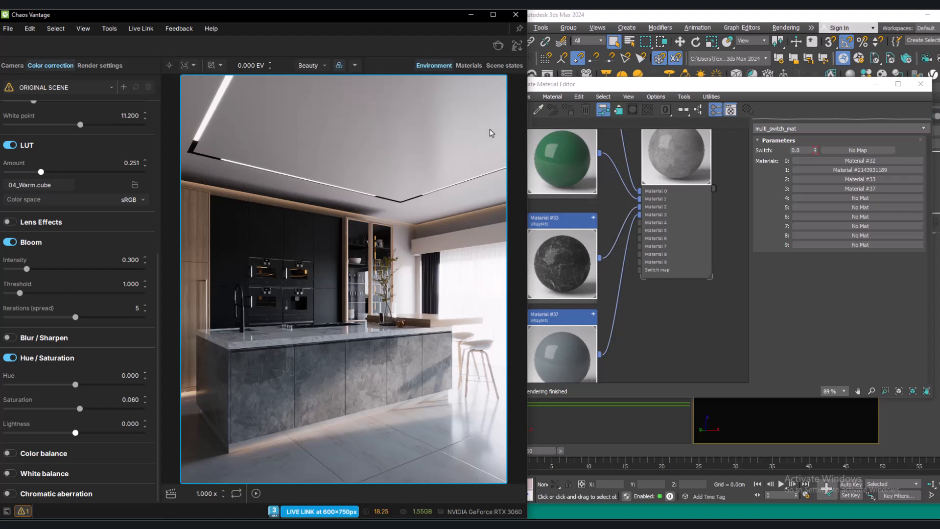
left_click(438, 66)
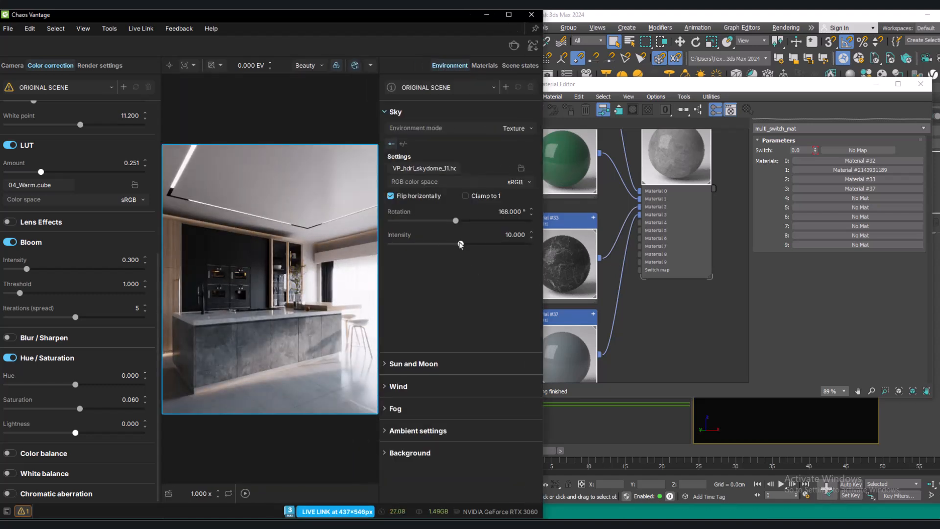
left_click_drag(460, 245, 409, 247)
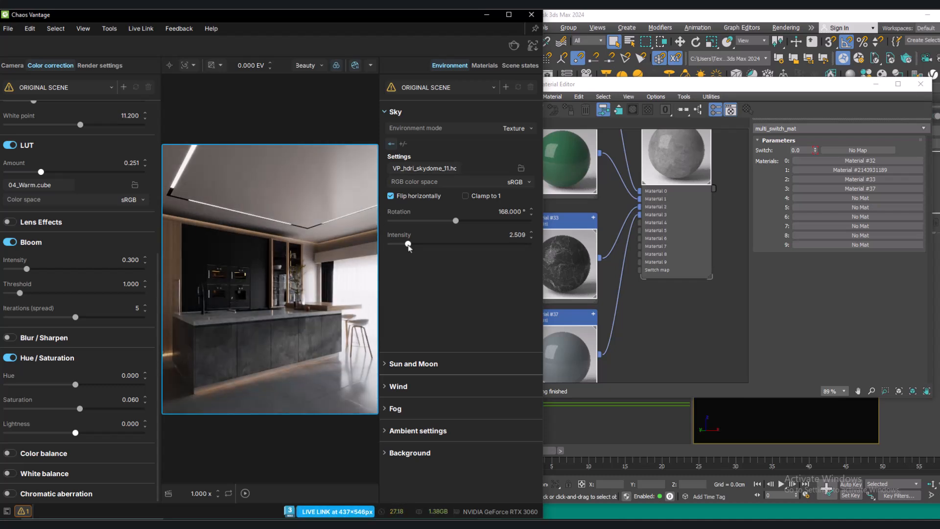
left_click_drag(409, 247, 411, 247)
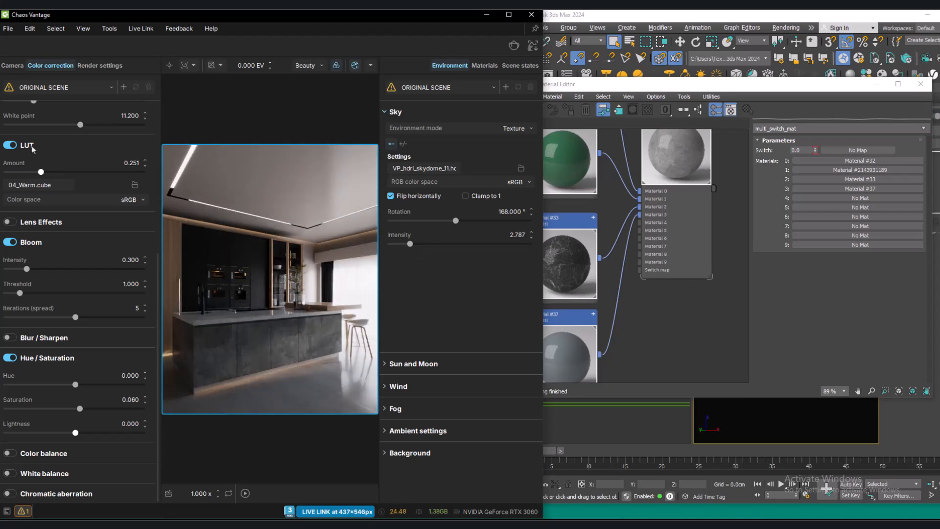
Set the highlight burn to 0.749, the exposure bias to 0.230 and the filmic tonemap gamma to 0.940
scroll(72, 159, "up", 3)
scroll(63, 161, "up", 5)
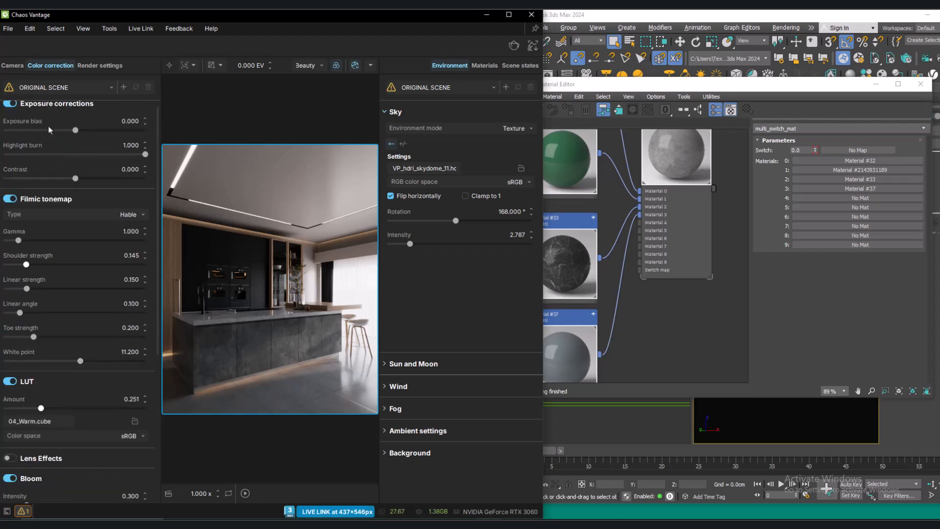
left_click_drag(144, 166, 102, 166)
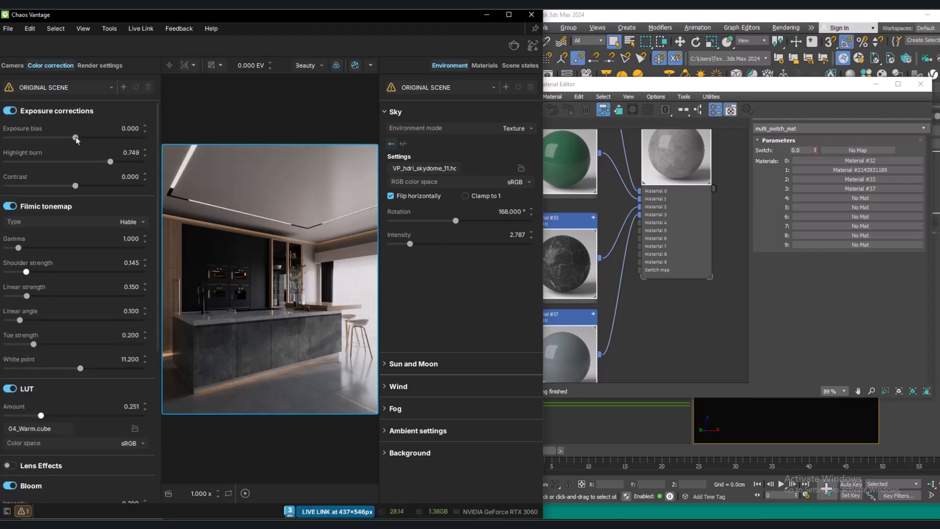
left_click_drag(76, 138, 78, 138)
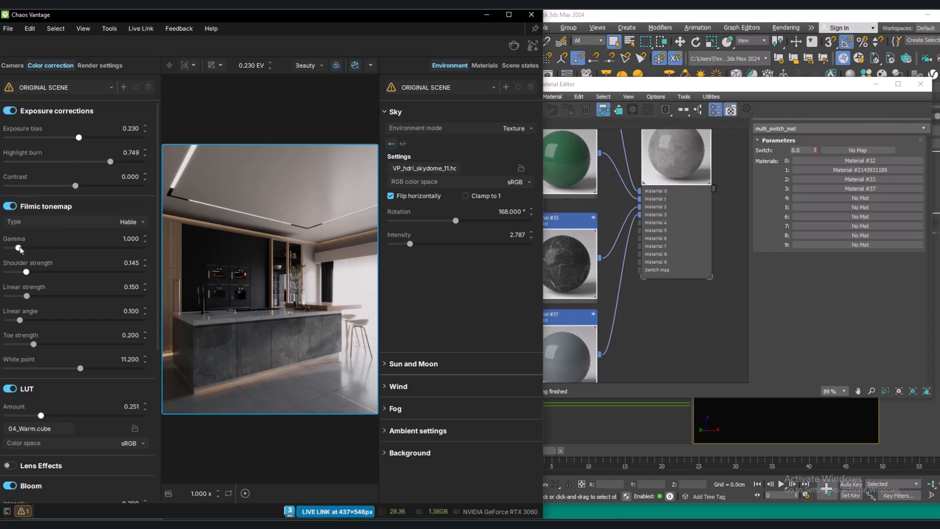
left_click_drag(19, 249, 18, 251)
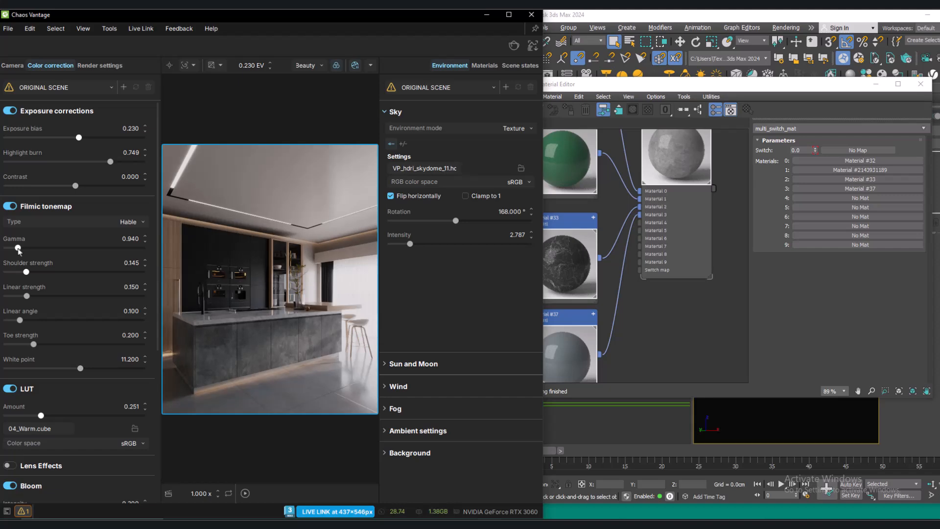
Hide the environment settings to enlarge the Vantage render, and switch to 3ds Max with its timeline visible beside it
left_click(449, 66)
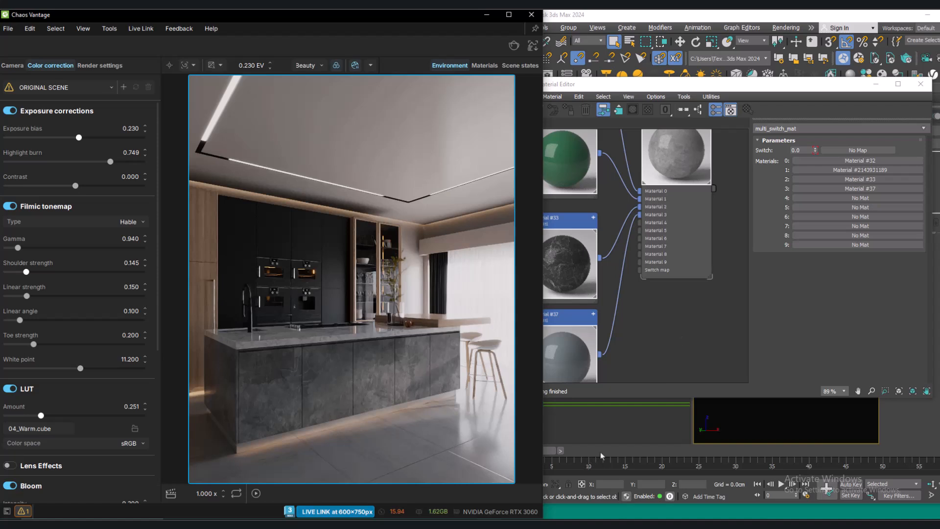
left_click(641, 19)
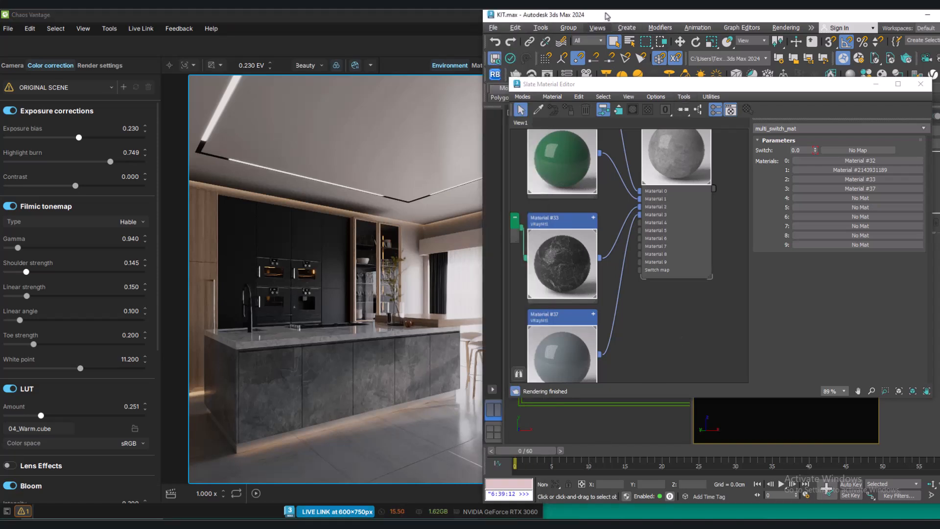
left_click_drag(614, 13, 647, 16)
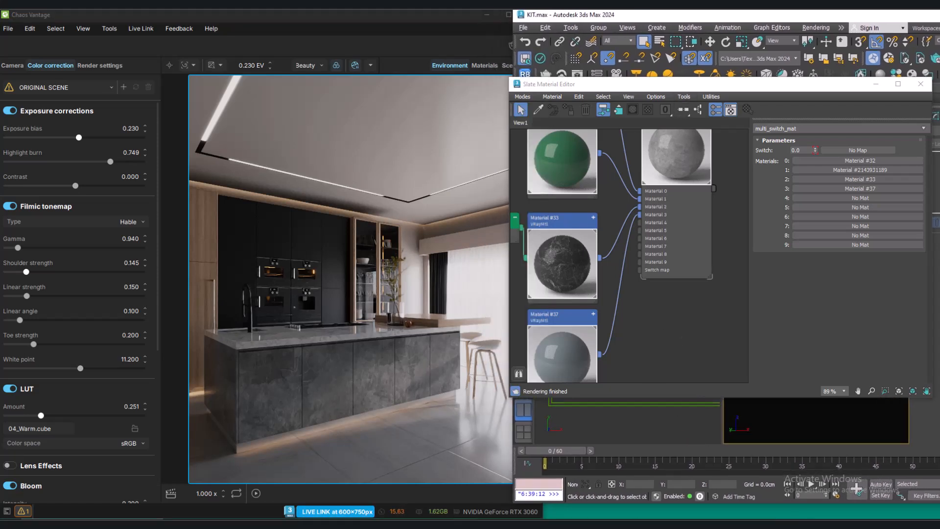